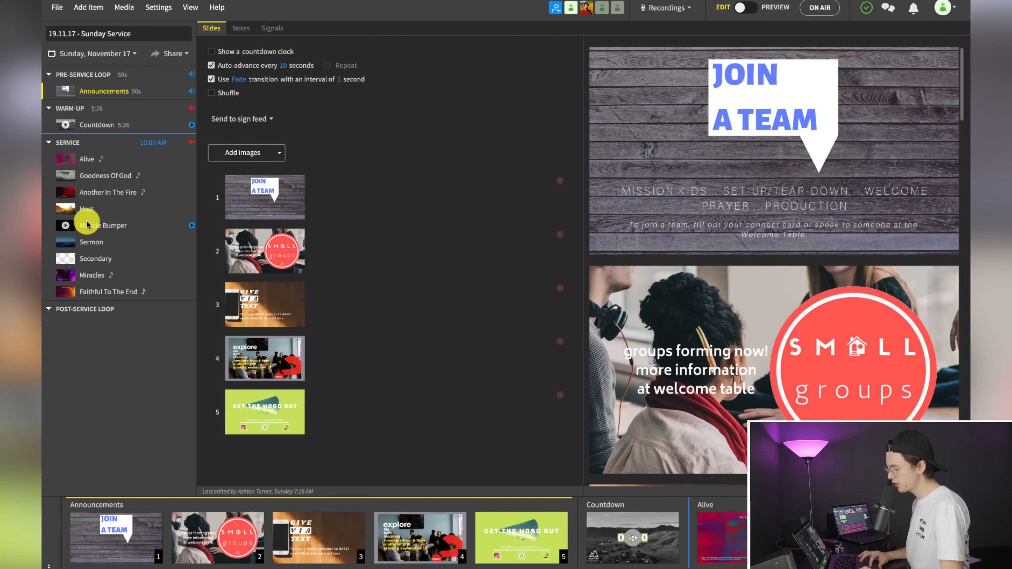
Open the song Alive in the service and look through its lyrics
click(115, 161)
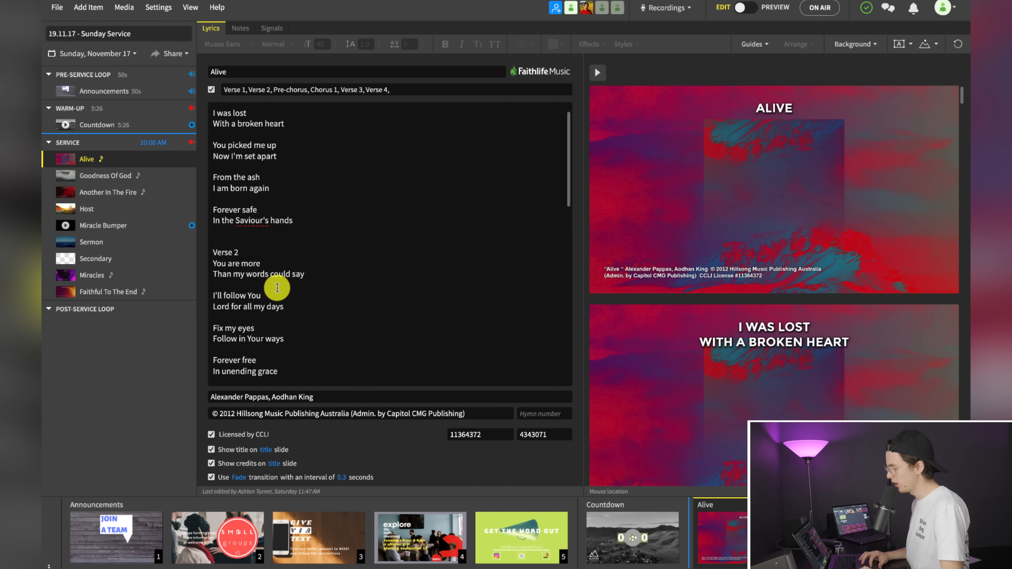
scroll(289, 212, down, 4)
scroll(290, 212, up, 4)
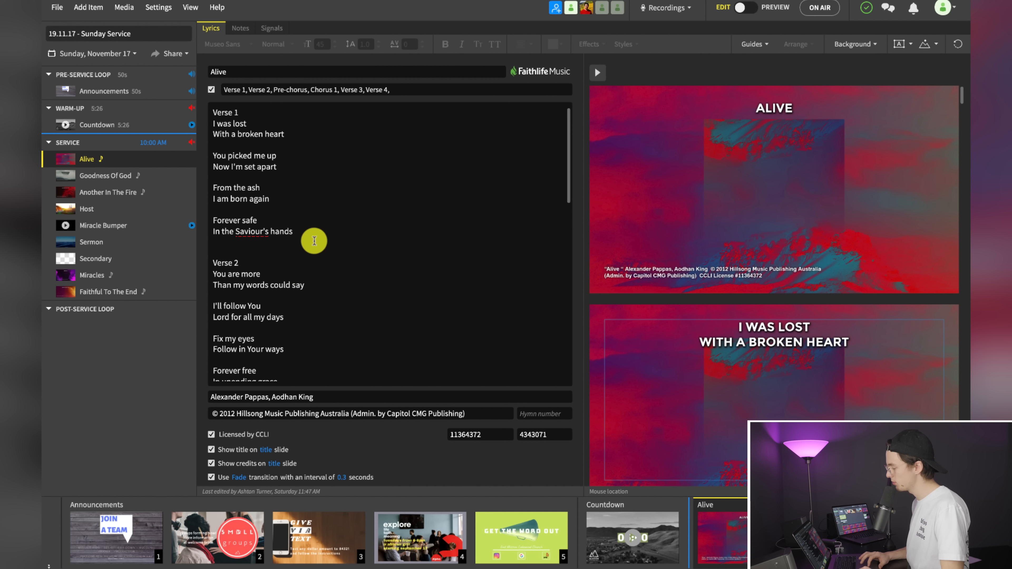
Preview the Sermon item, stepping back to the Miracle Bumper and forward through the sermon slides to slide 5
click(124, 245)
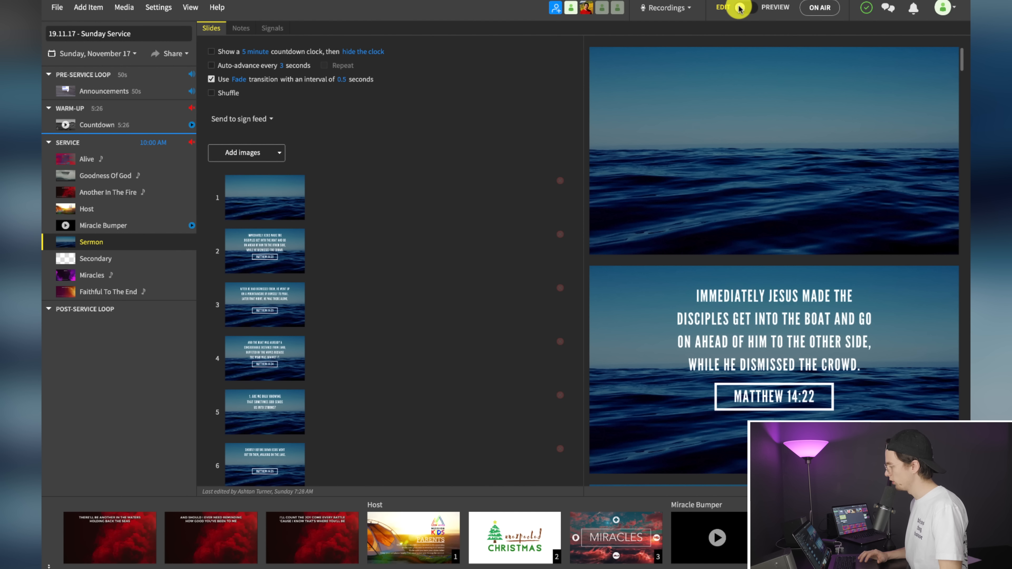
click(739, 8)
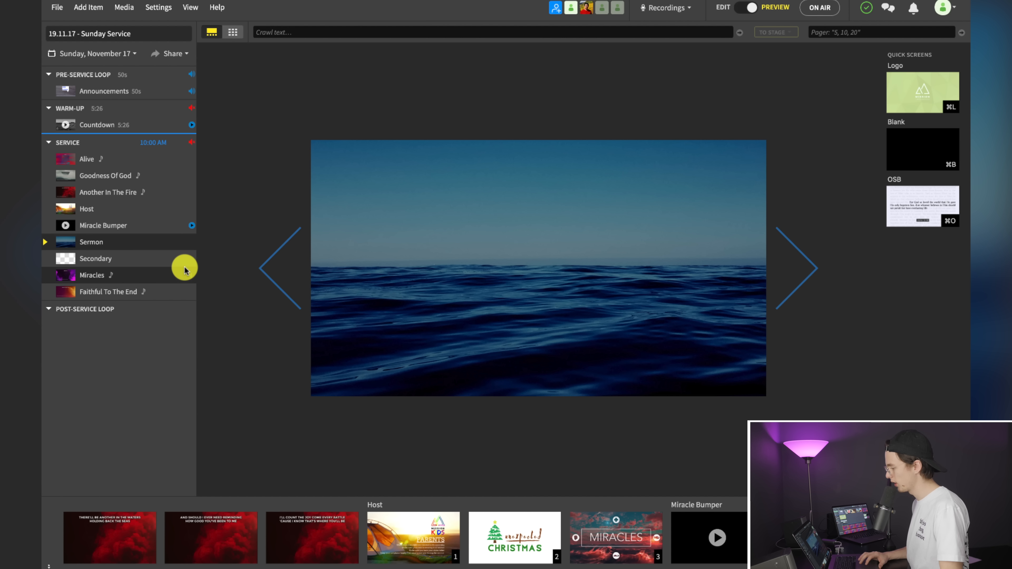
click(283, 293)
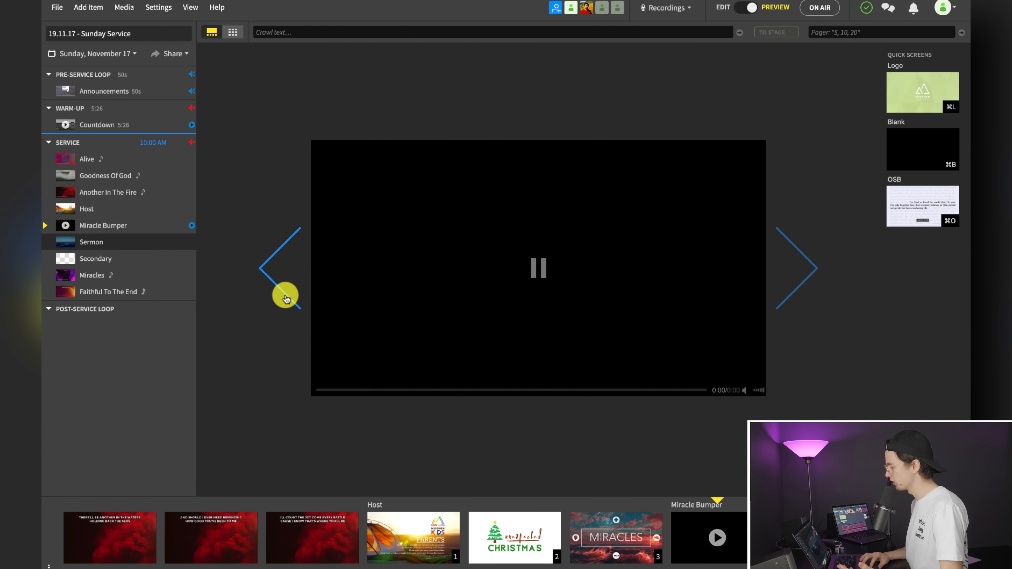
click(809, 263)
click(810, 264)
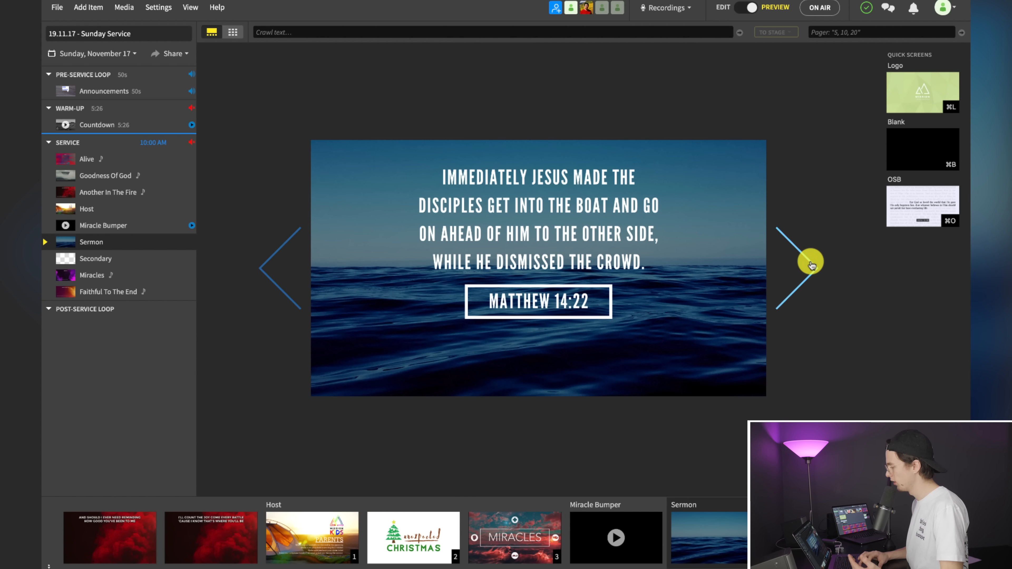
click(810, 264)
click(810, 263)
click(811, 263)
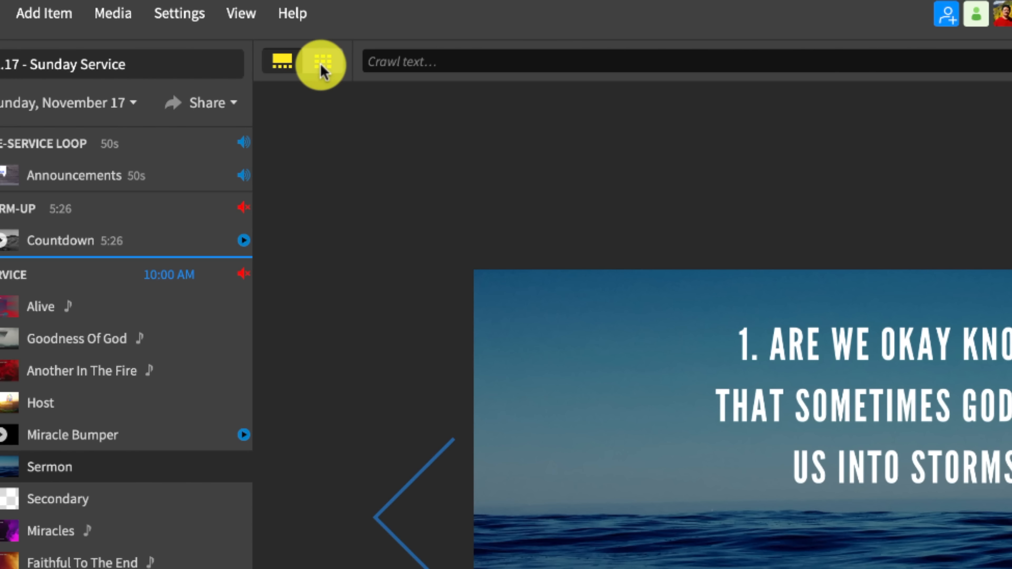
Show the whole service as a grid of slides and look through the songs from Alive to Another In The Fire
click(230, 32)
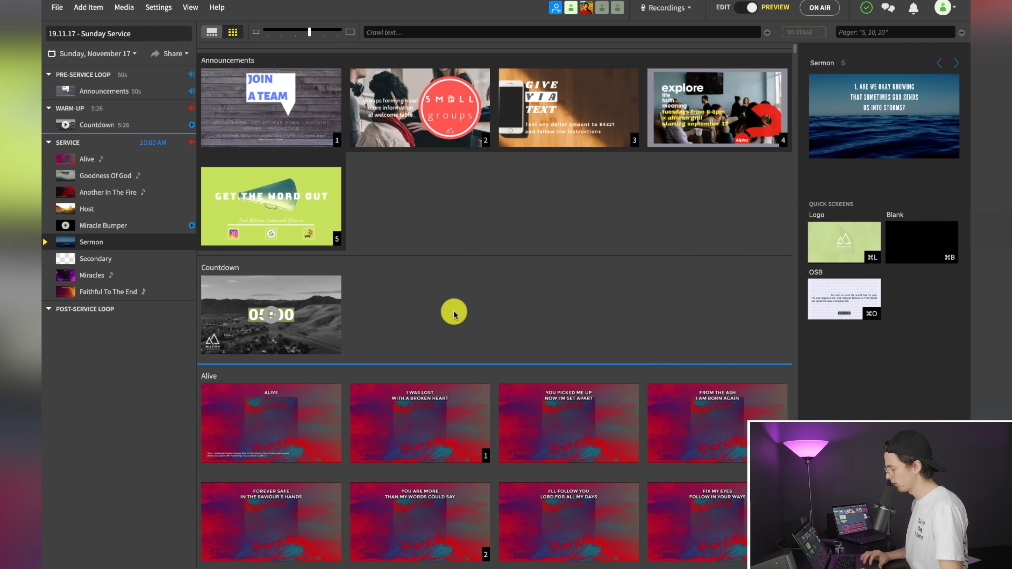
scroll(590, 447, down, 3)
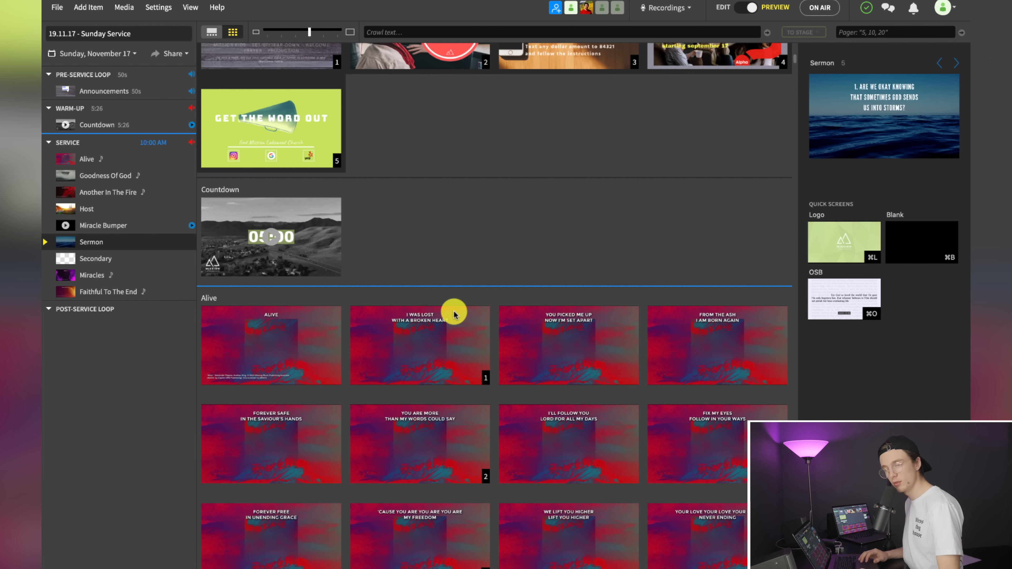
scroll(453, 314, down, 10)
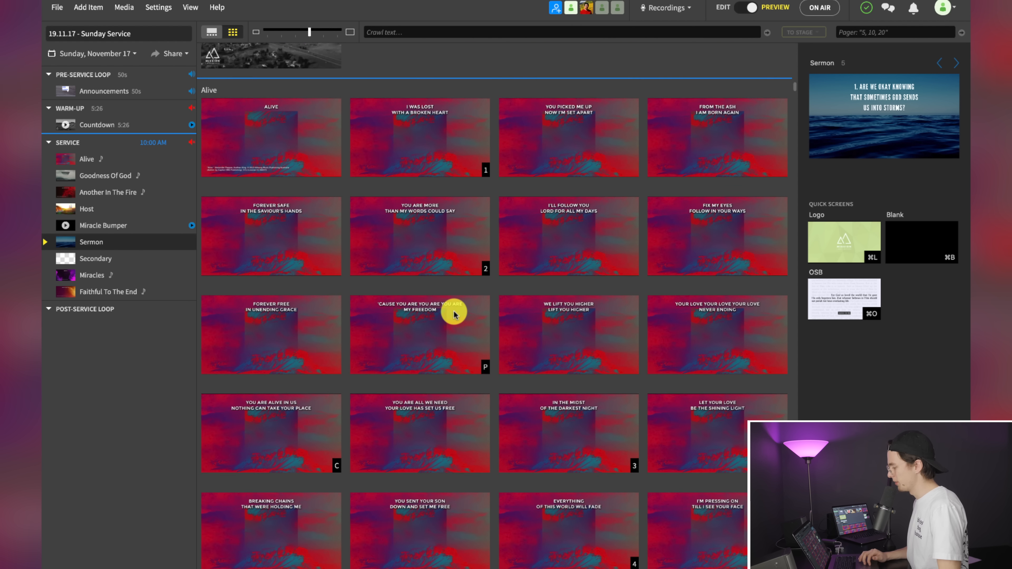
scroll(453, 314, down, 5)
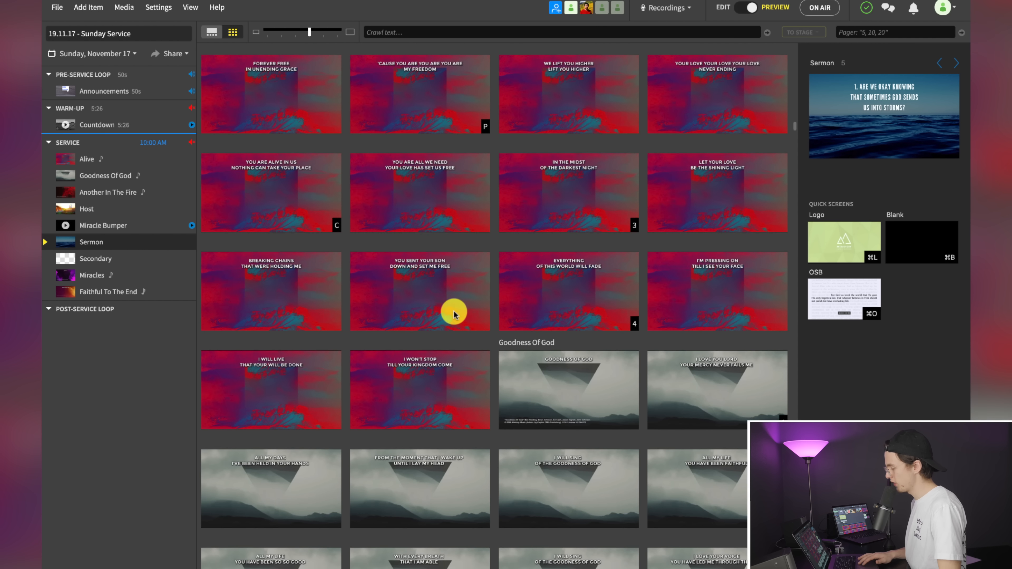
scroll(453, 314, down, 20)
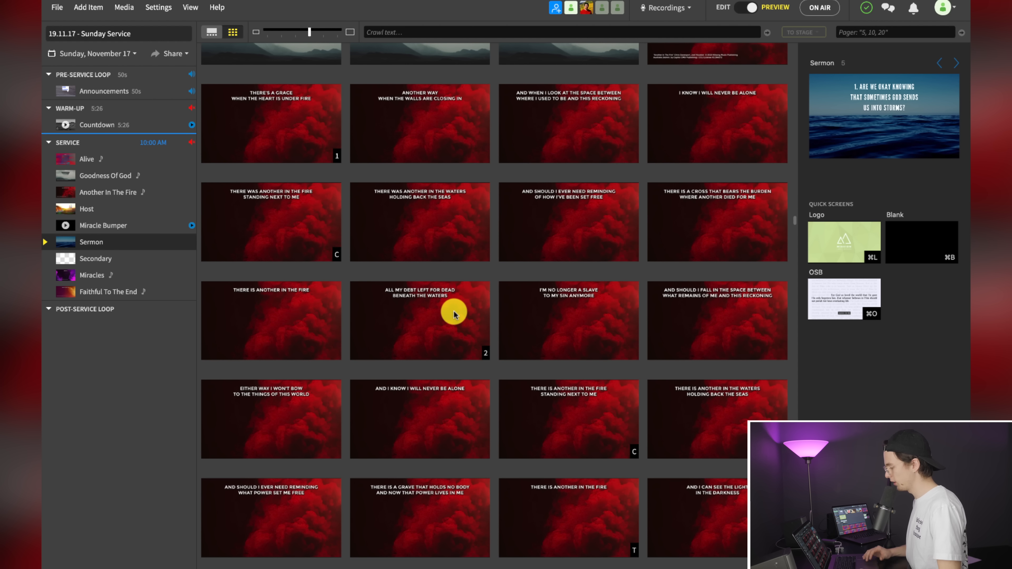
scroll(453, 314, down, 4)
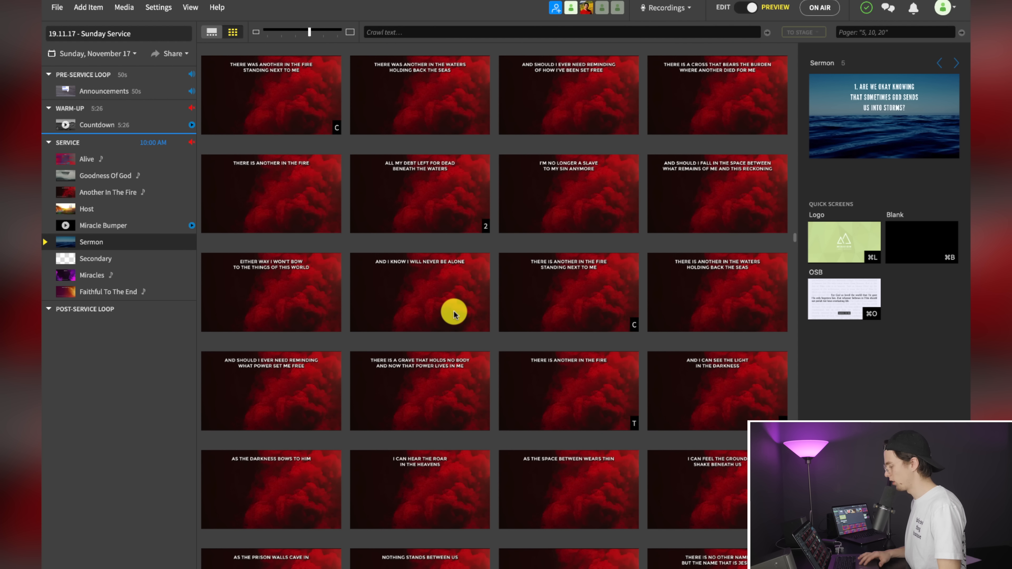
scroll(453, 313, up, 20)
scroll(454, 313, down, 20)
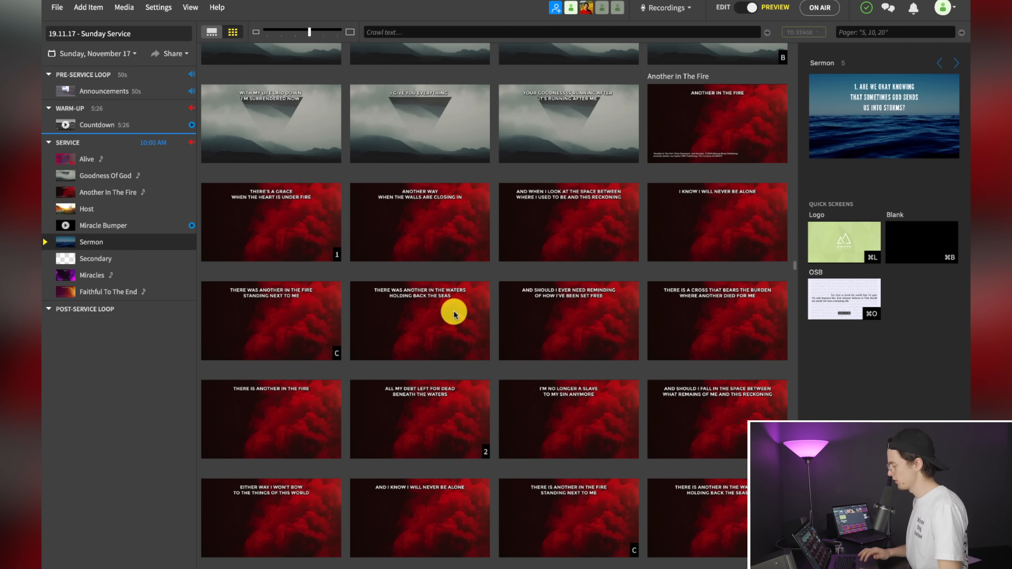
scroll(453, 314, down, 20)
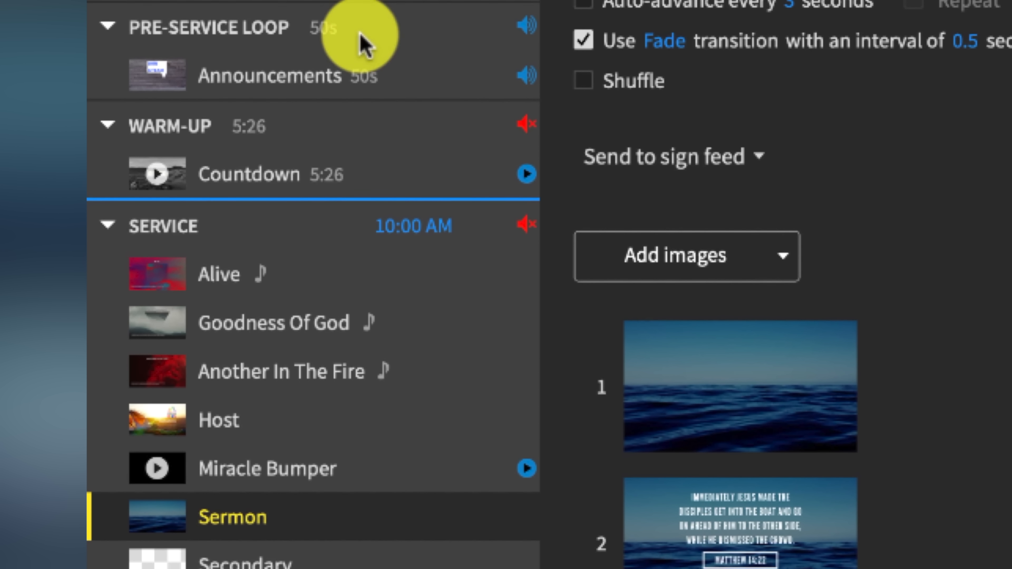
In edit mode, move the Sermon's blank ocean slide to second position and delete it
mouse_move(163, 107)
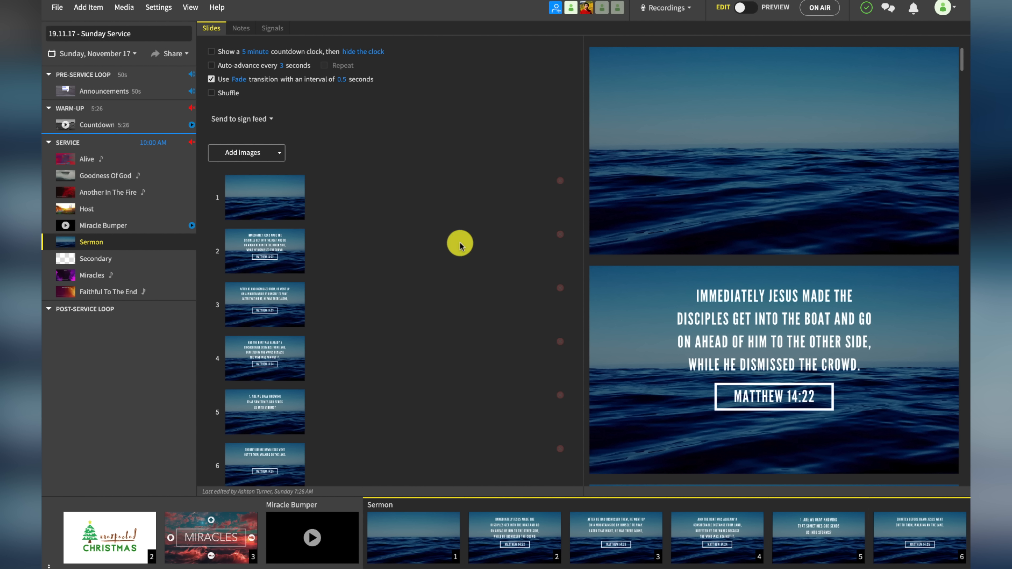
scroll(391, 239, down, 5)
scroll(391, 239, down, 5)
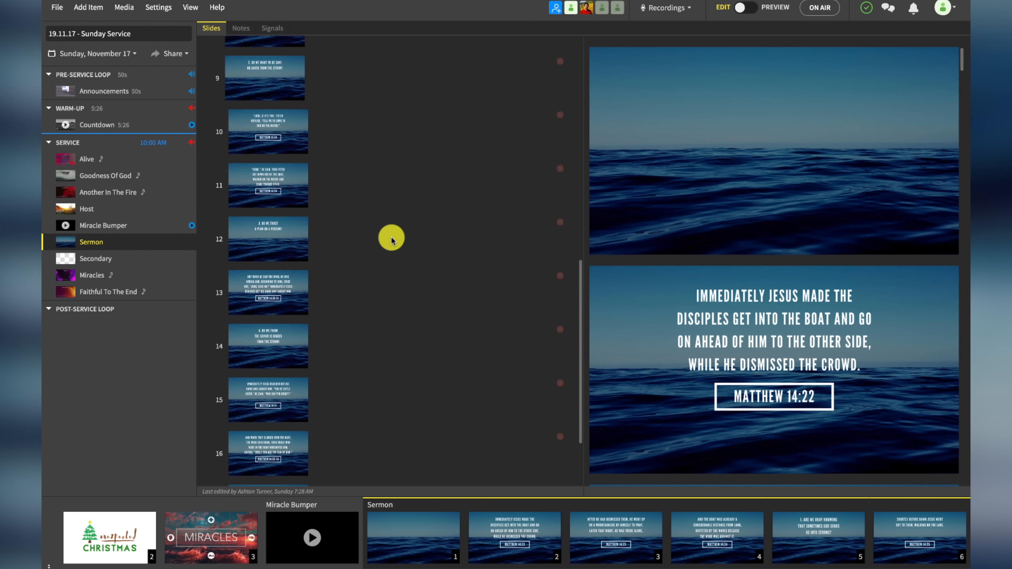
scroll(388, 235, up, 15)
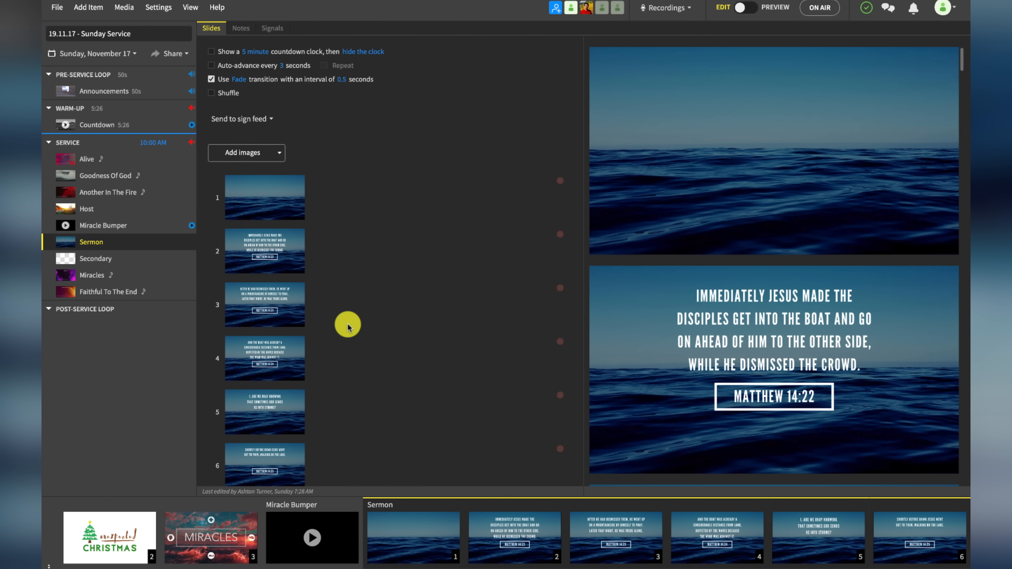
scroll(278, 302, down, 2)
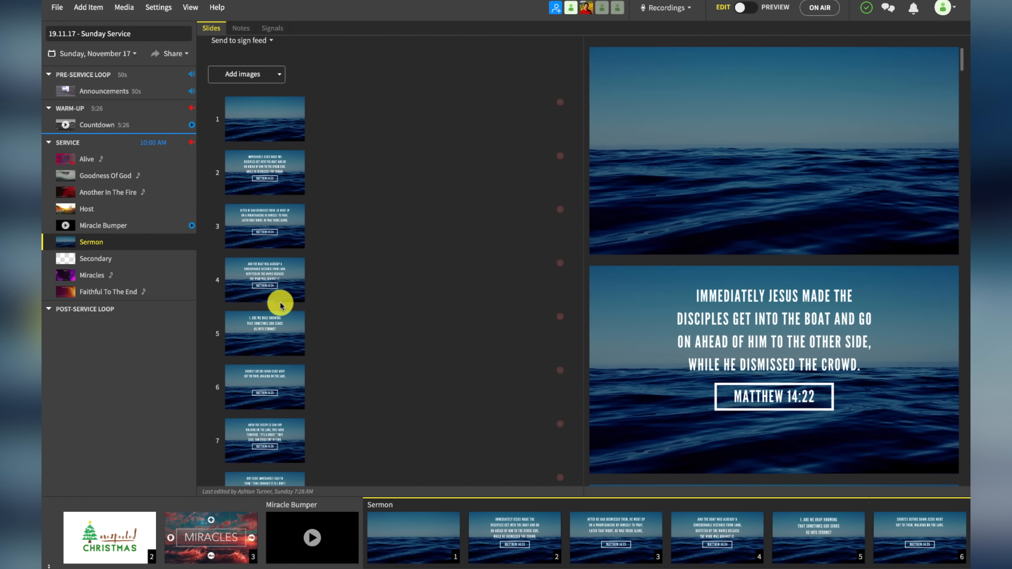
scroll(357, 208, up, 3)
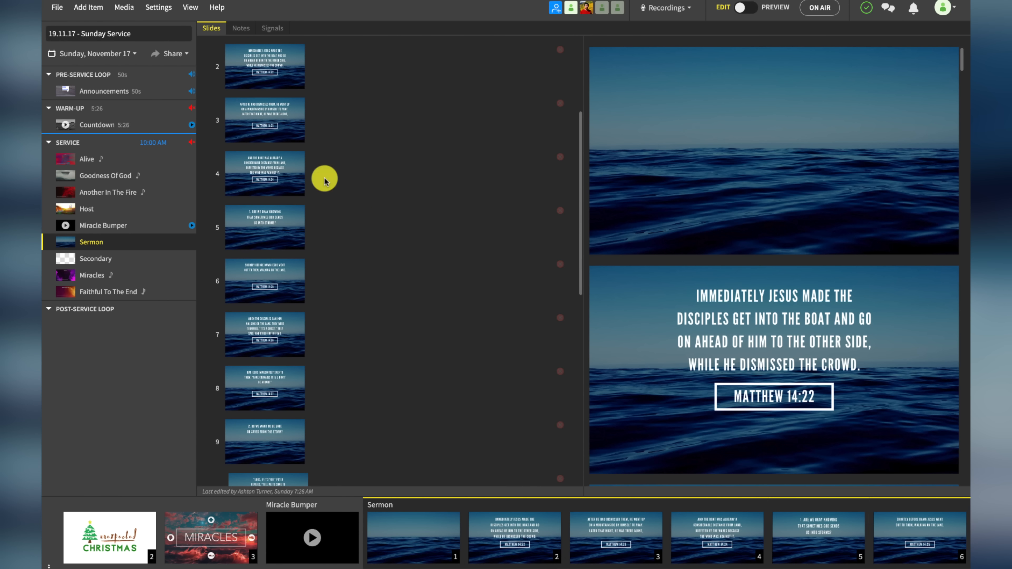
scroll(372, 223, down, 1)
drag(285, 204, 265, 303)
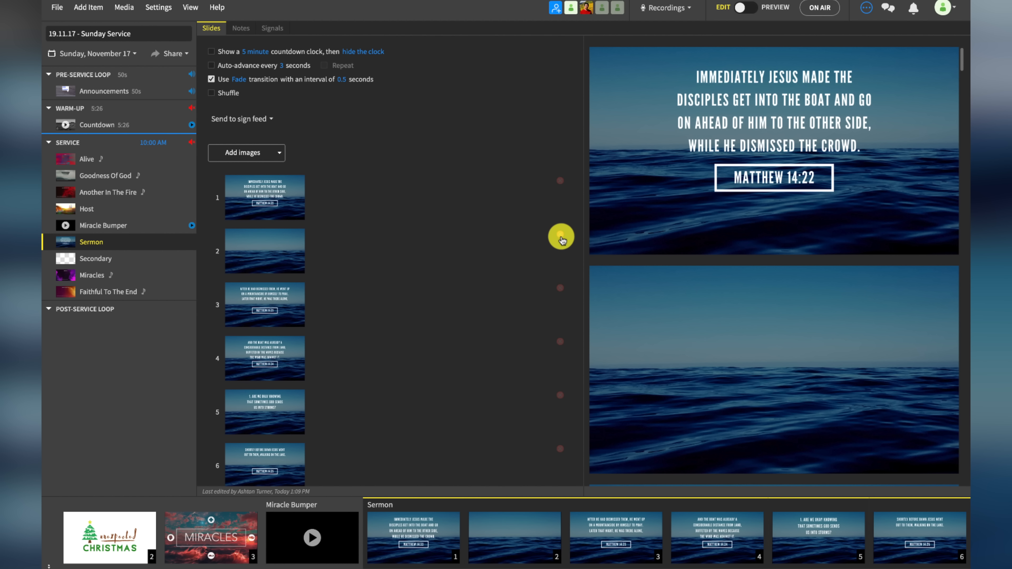
click(561, 235)
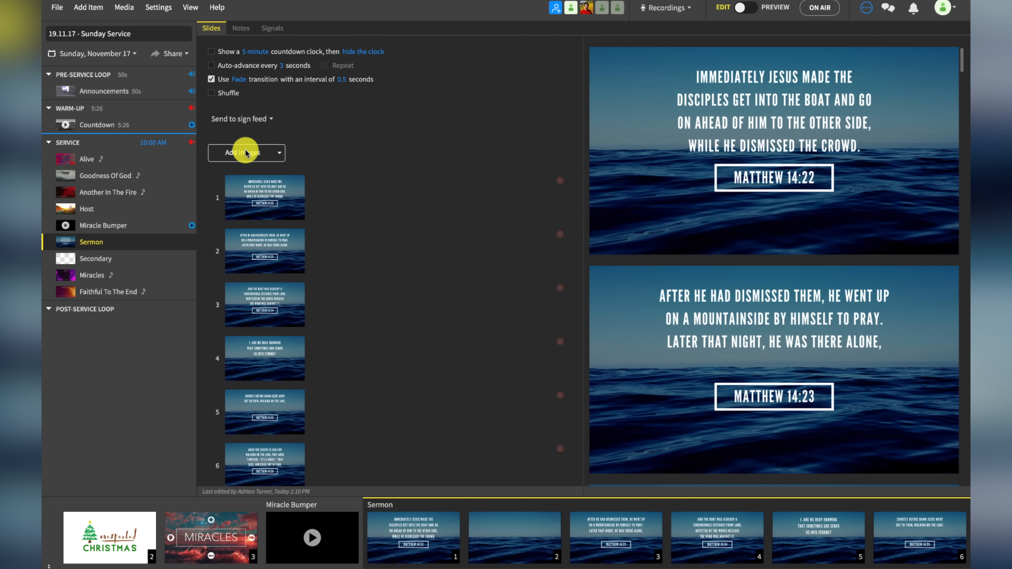
Open the image selection for the Sermon item and leave it without adding any images
click(244, 152)
click(408, 155)
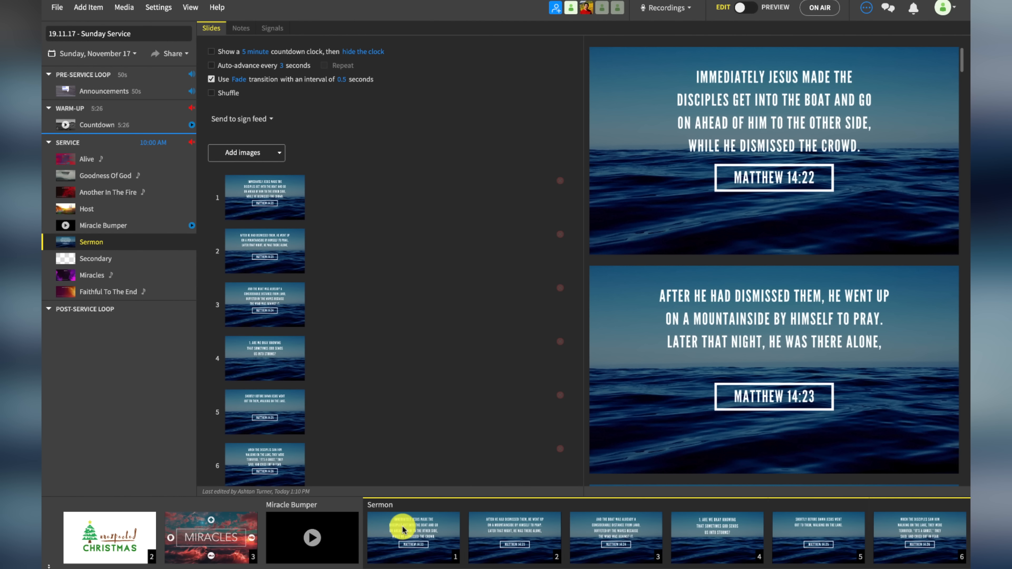
Preview the edited Sermon item and advance from its first slide to slide 4
click(742, 9)
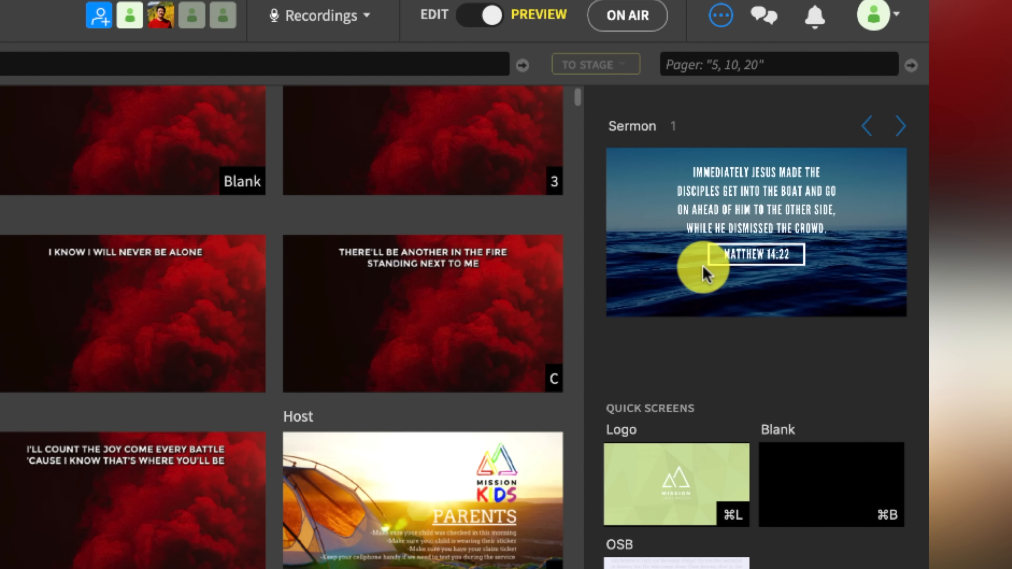
key(Right)
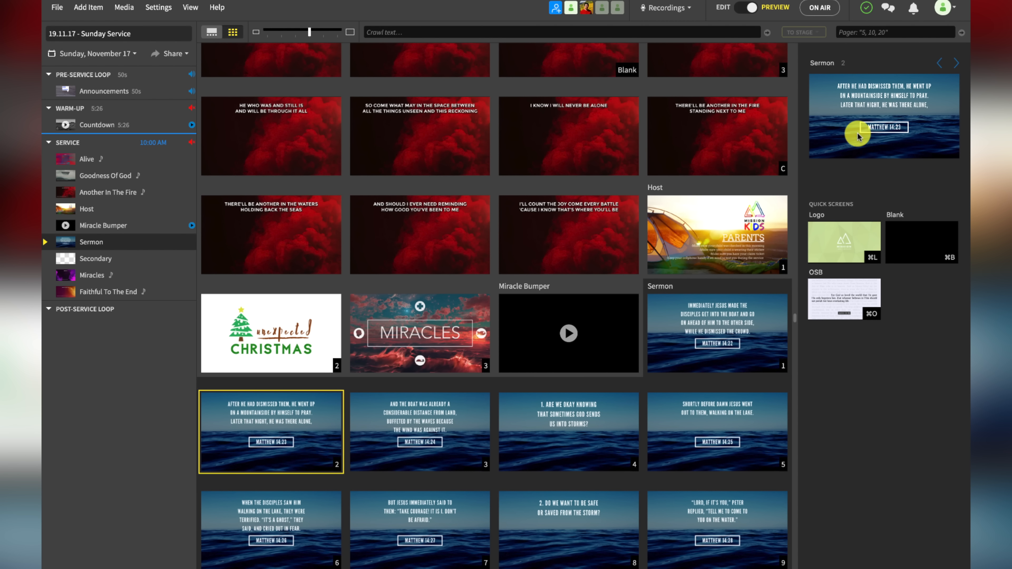
key(Right)
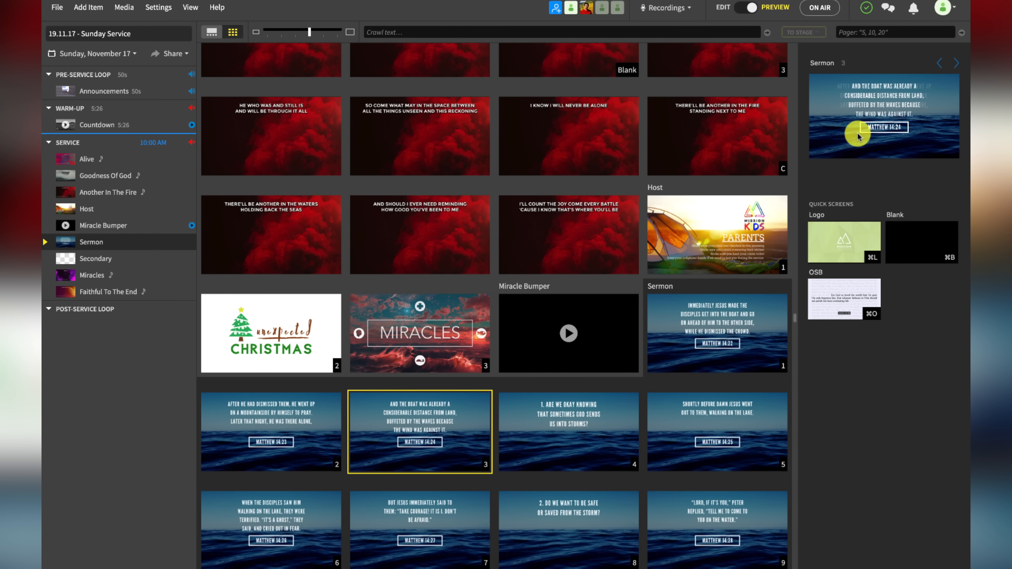
key(Right)
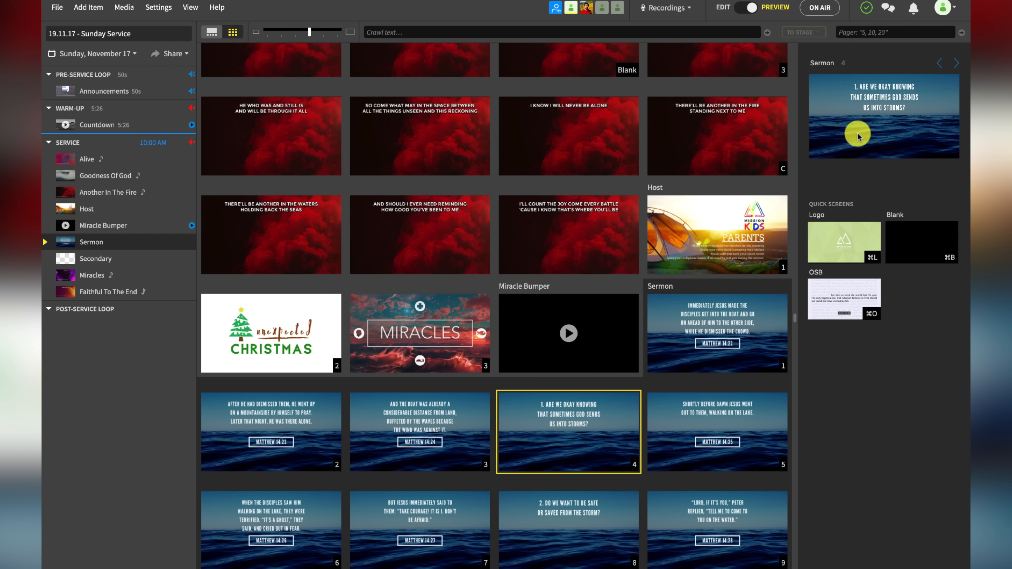
Return to edit mode, open the song Another In The Fire, and look through its slides and lyrics
click(748, 6)
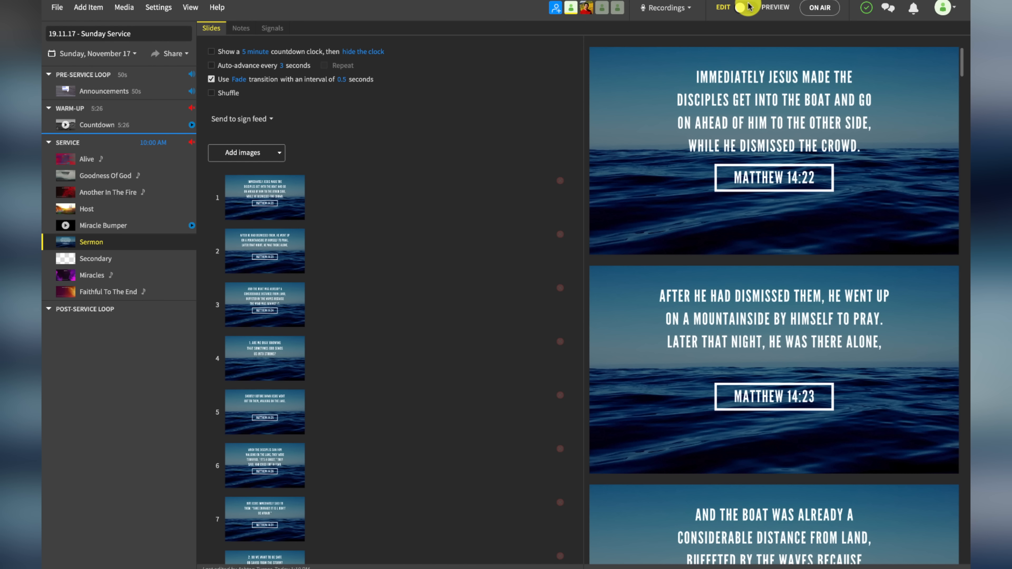
click(113, 193)
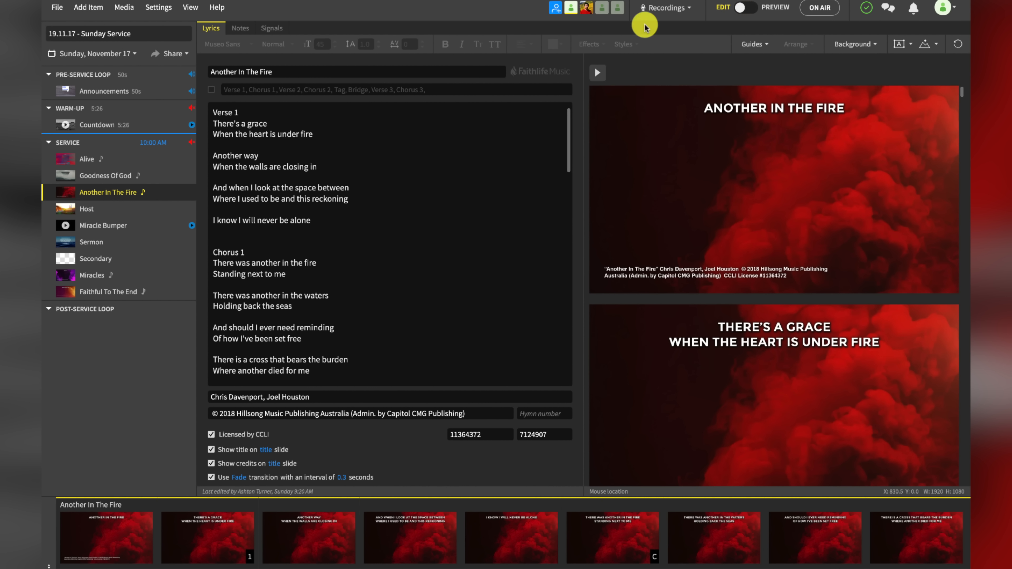
scroll(743, 284, down, 3)
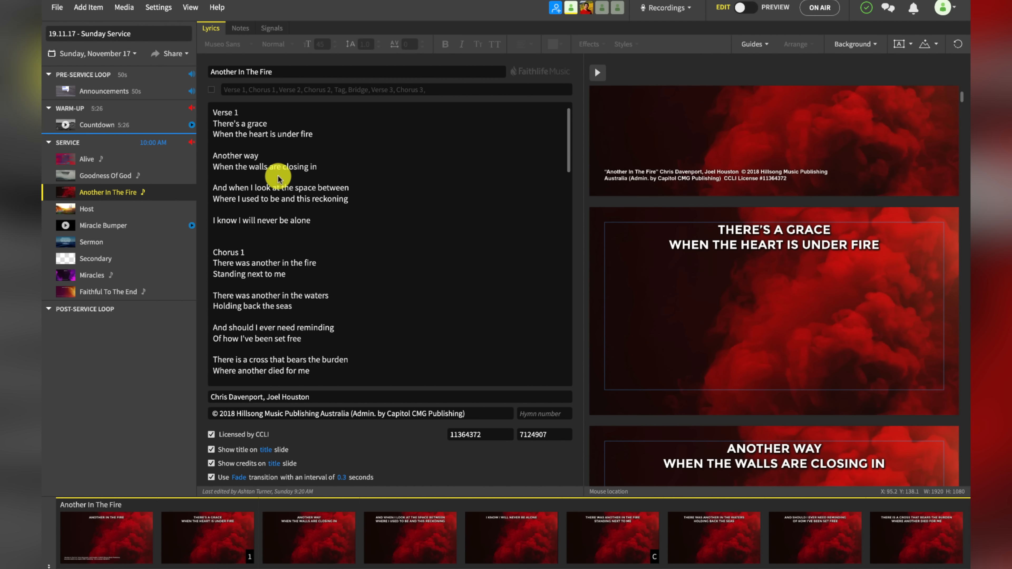
scroll(657, 307, up, 3)
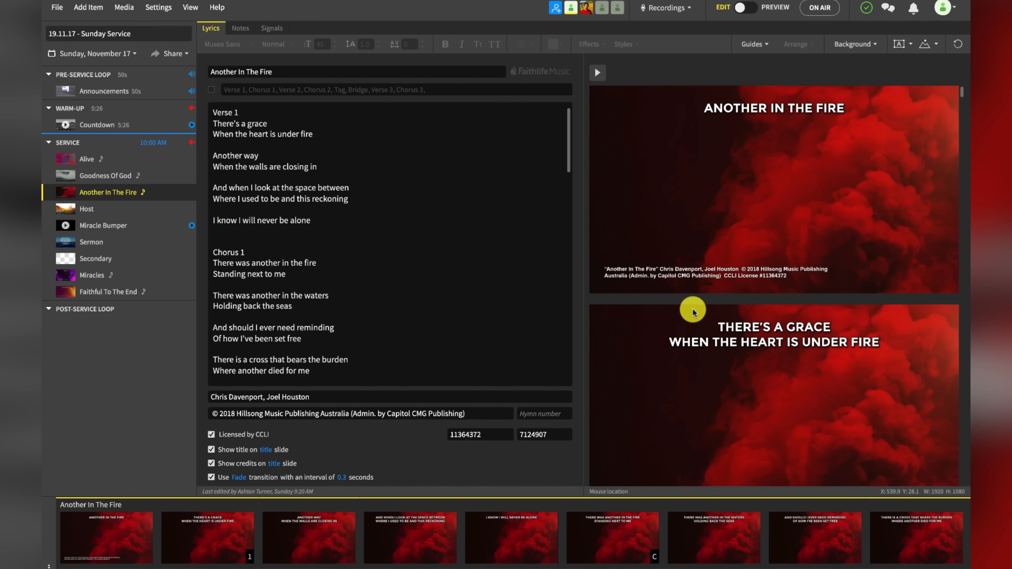
scroll(709, 204, down, 3)
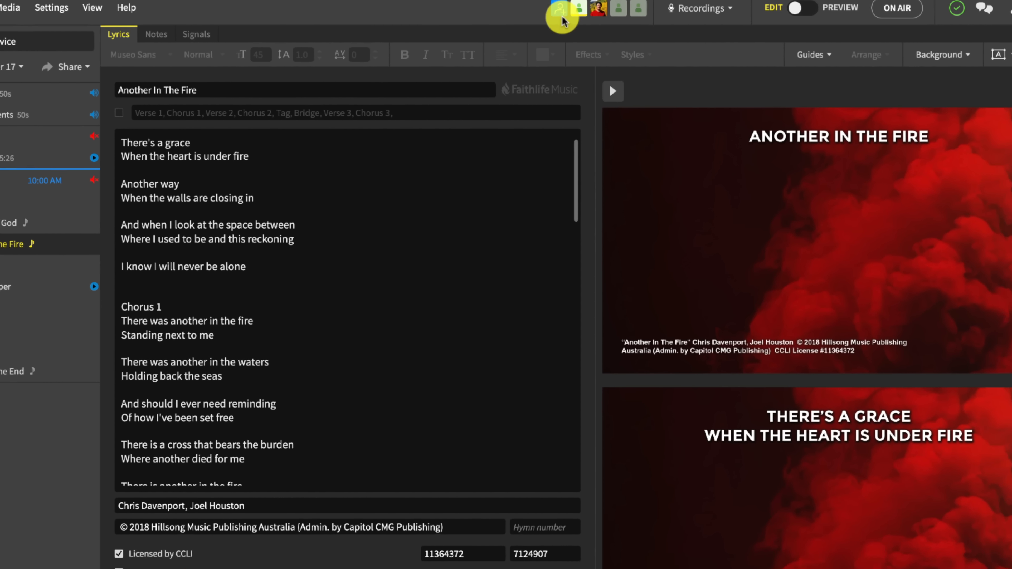
Check when the first two collaborators on the presentation last edited it and were last online
mouse_move(572, 13)
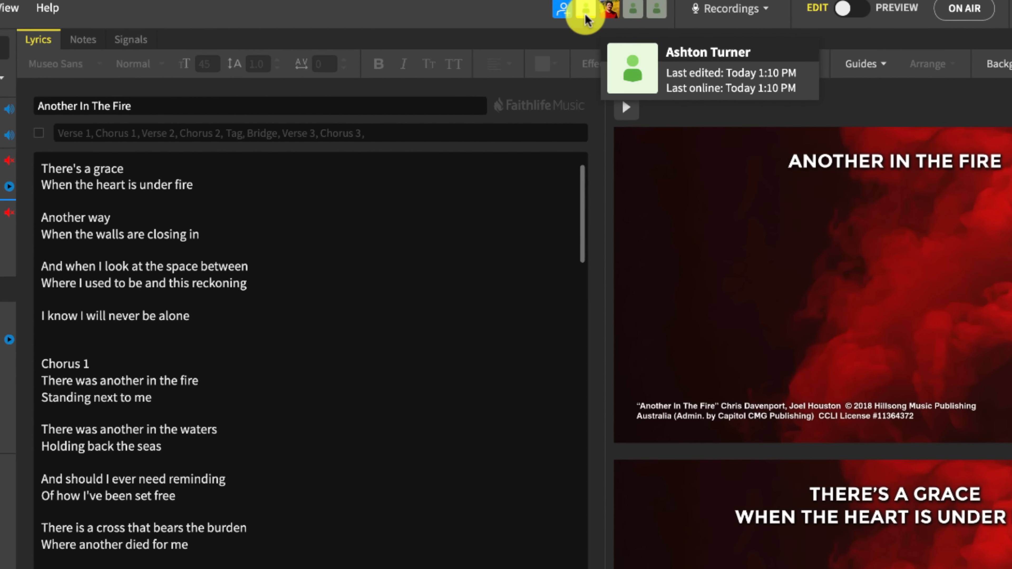
mouse_move(604, 9)
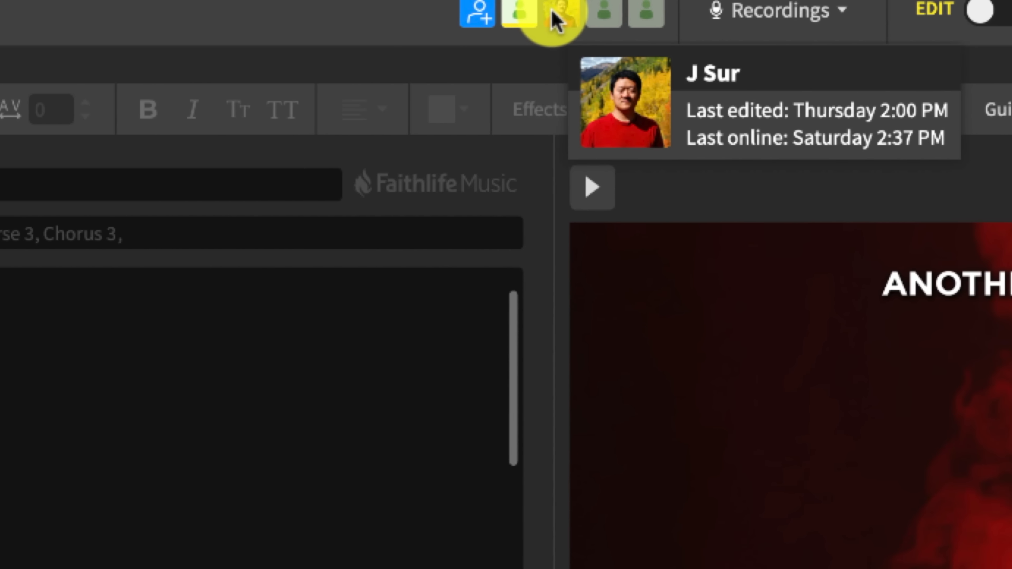
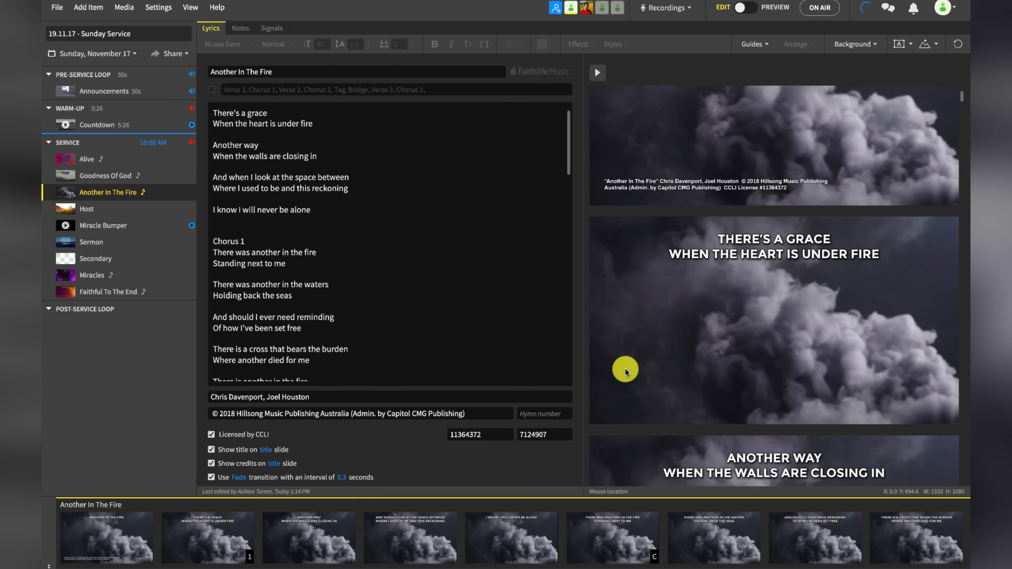
Check the presentation's synchronization and file upload status
click(869, 8)
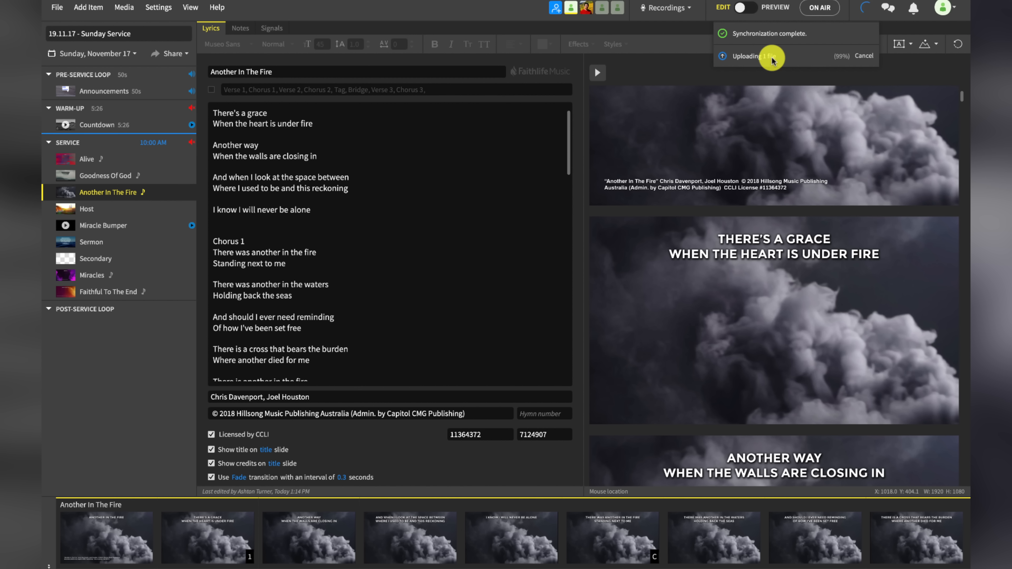
click(848, 57)
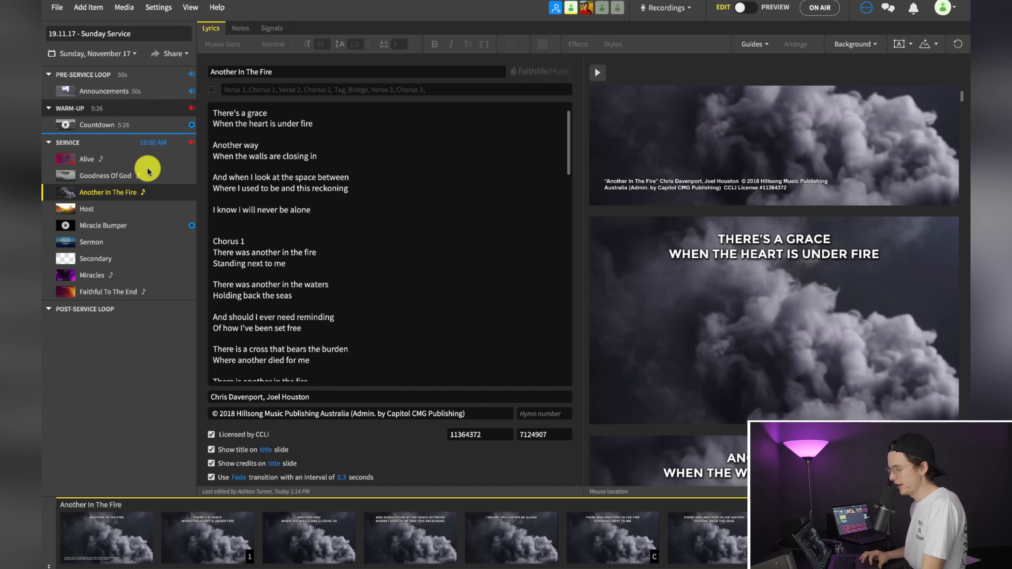
Add a new empty song item below Another In The Fire in the Service section
click(91, 8)
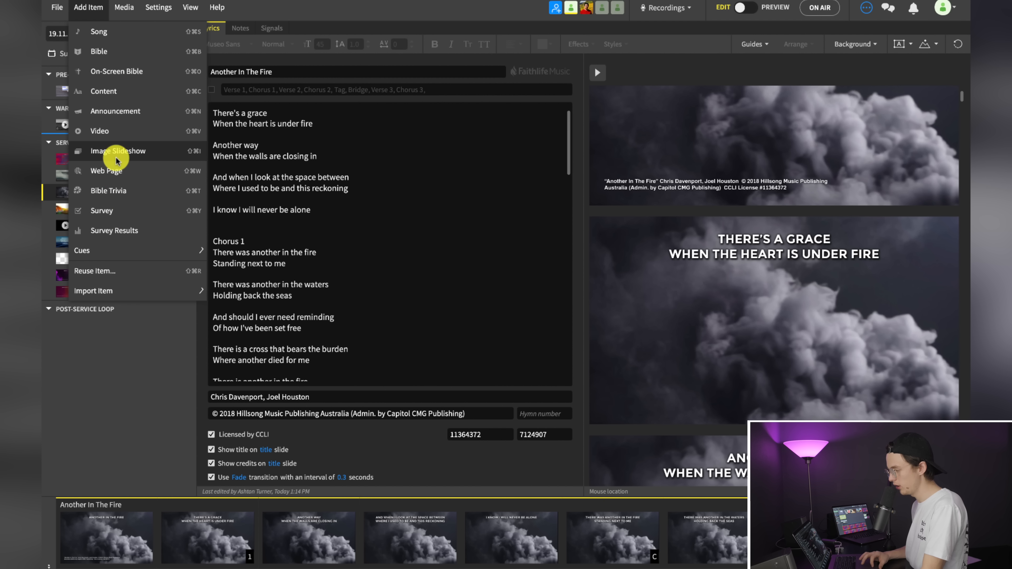
click(118, 37)
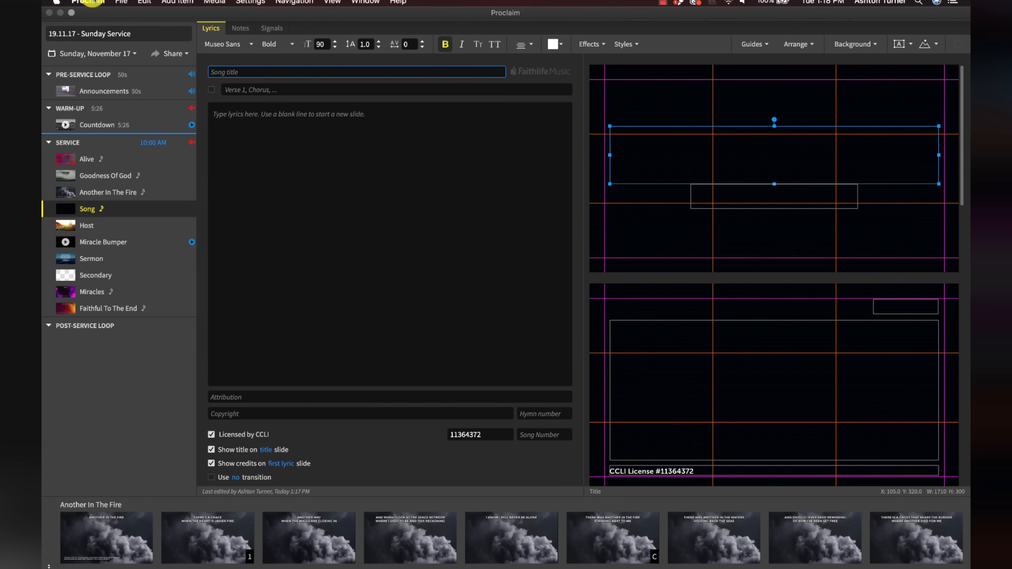
click(88, 1)
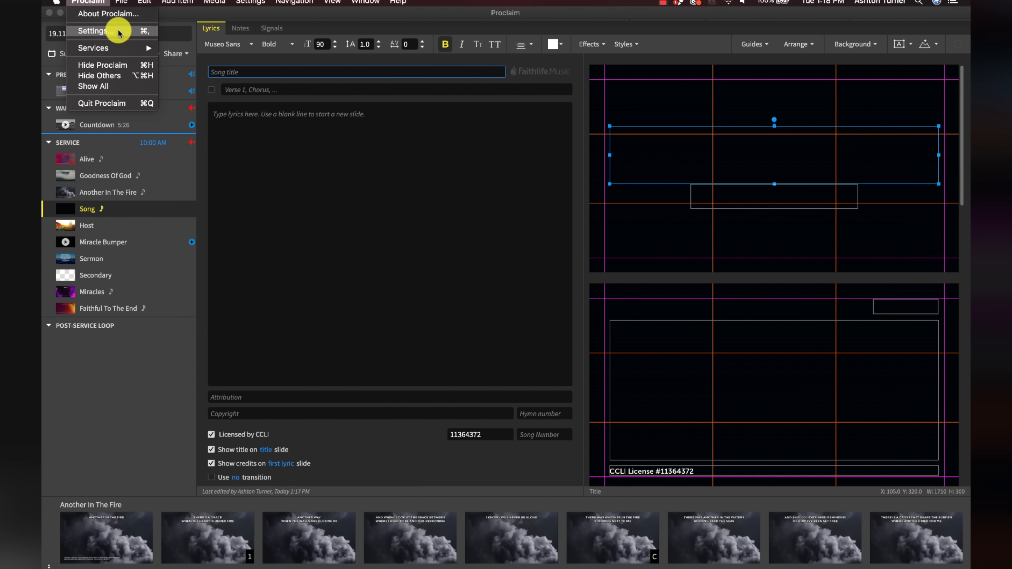
click(338, 202)
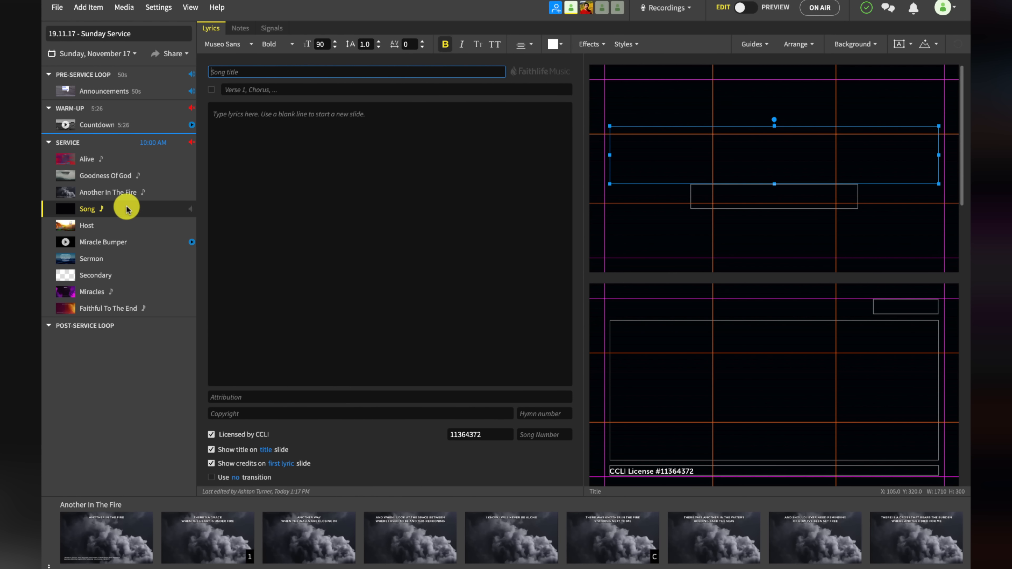
click(110, 196)
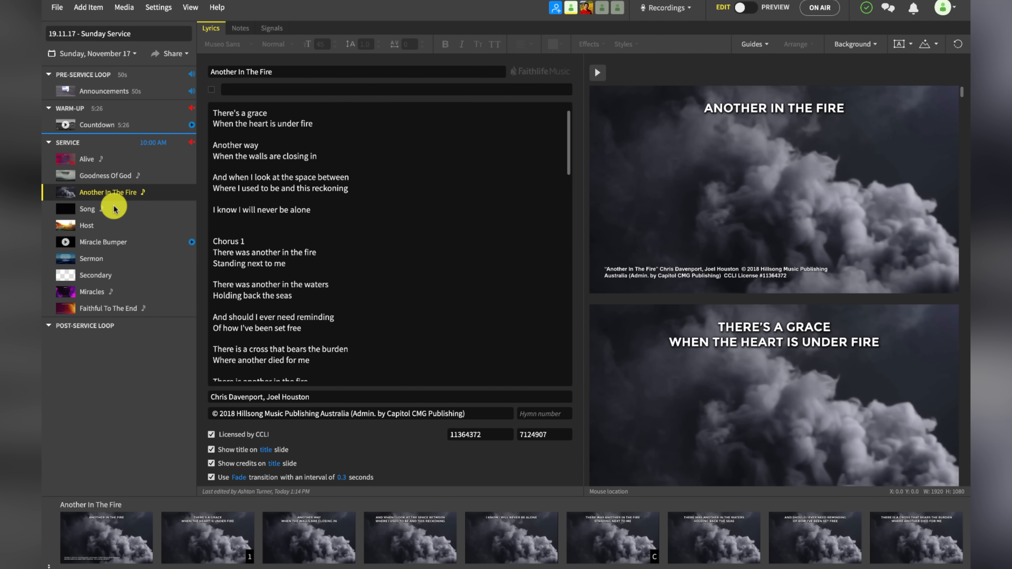
Search for "another in the fire" as the new item's song title and load the SongSelect by CCLI version with its lyrics
click(114, 209)
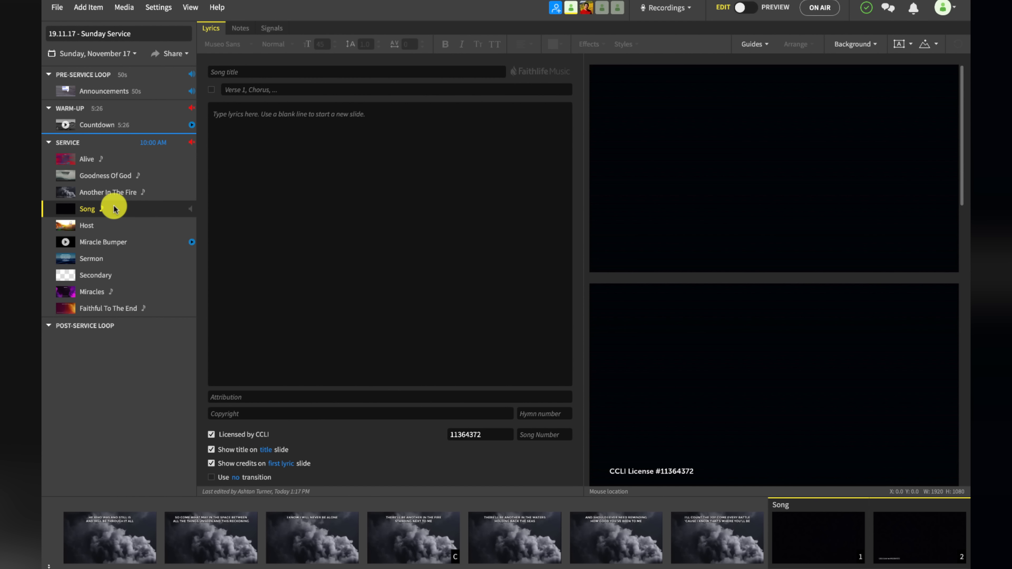
click(300, 71)
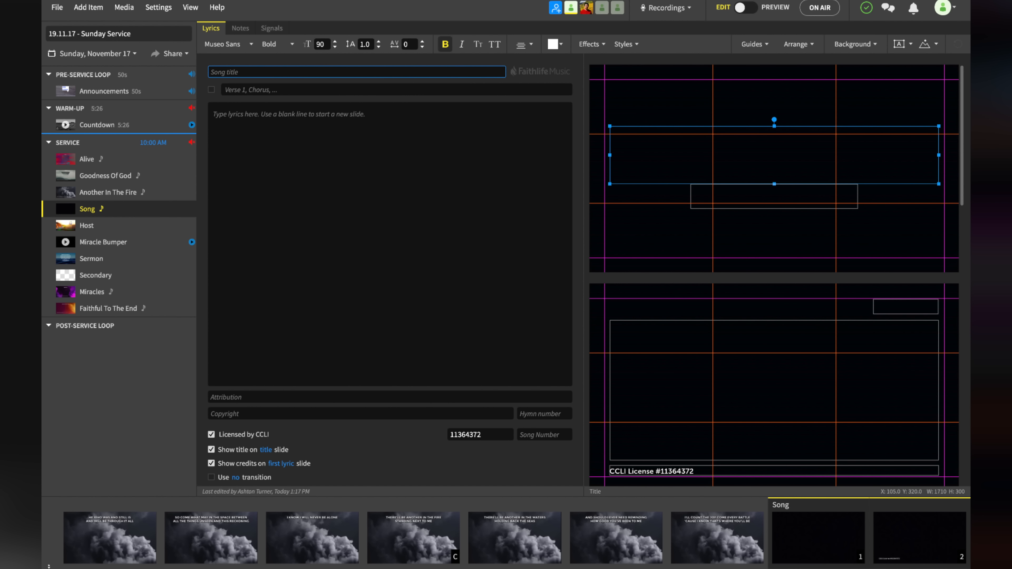
text(another in t)
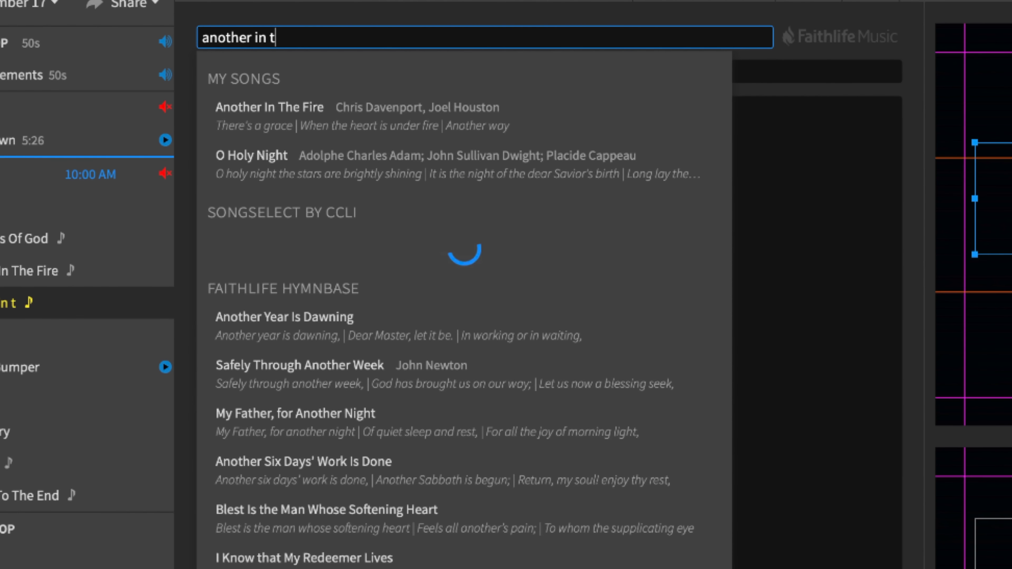
text(he fire)
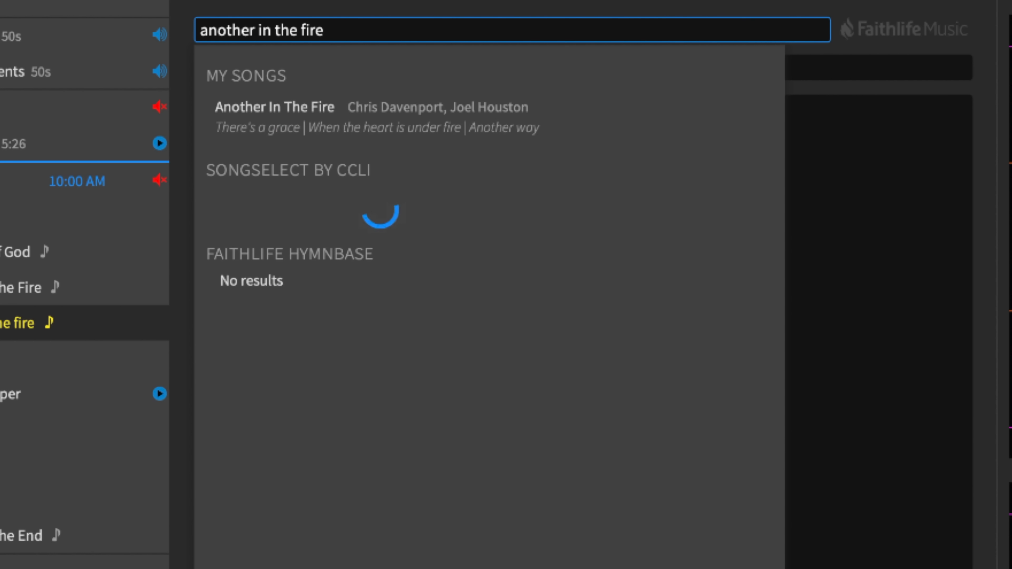
mouse_move(446, 135)
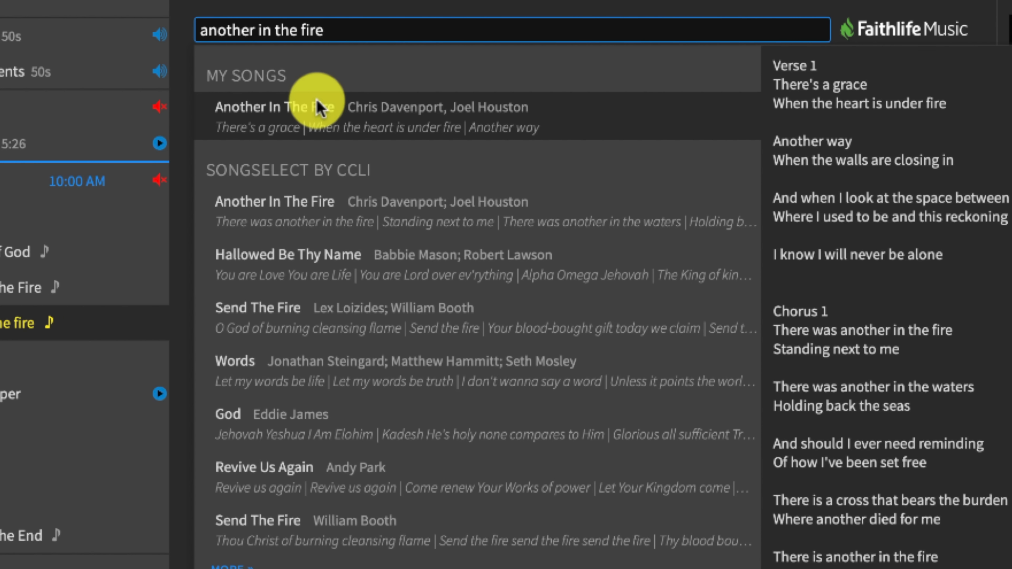
click(295, 201)
scroll(464, 380, down, 10)
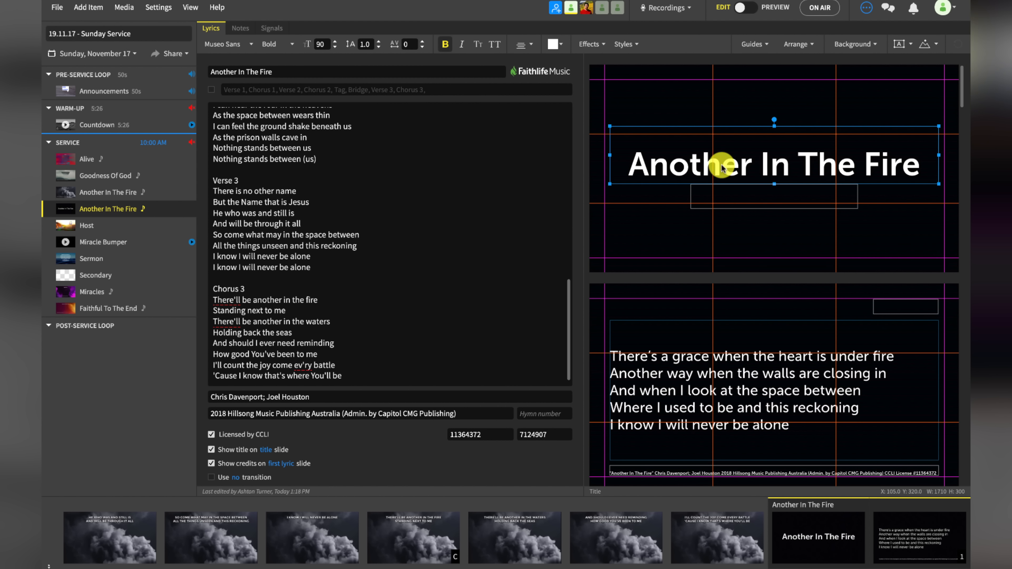
Apply the bolder saved MISSION LAKEWOOD text style to the new song's title
scroll(757, 228, down, 1)
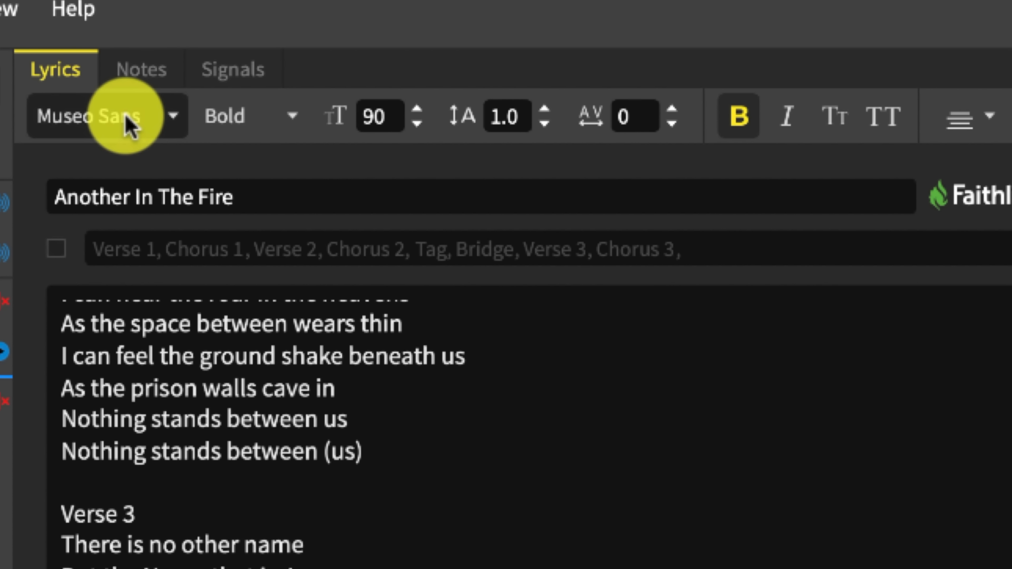
click(138, 120)
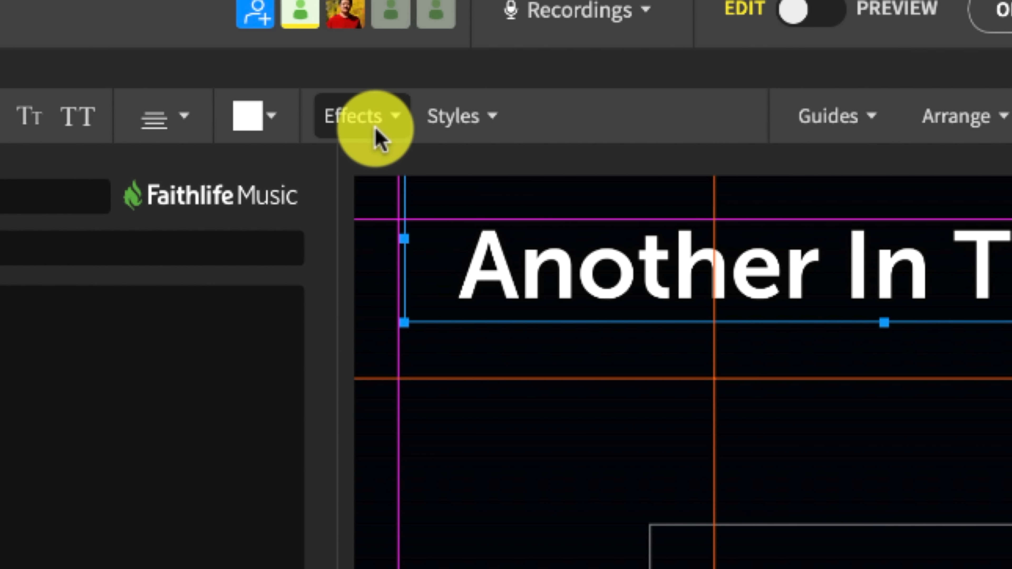
click(483, 134)
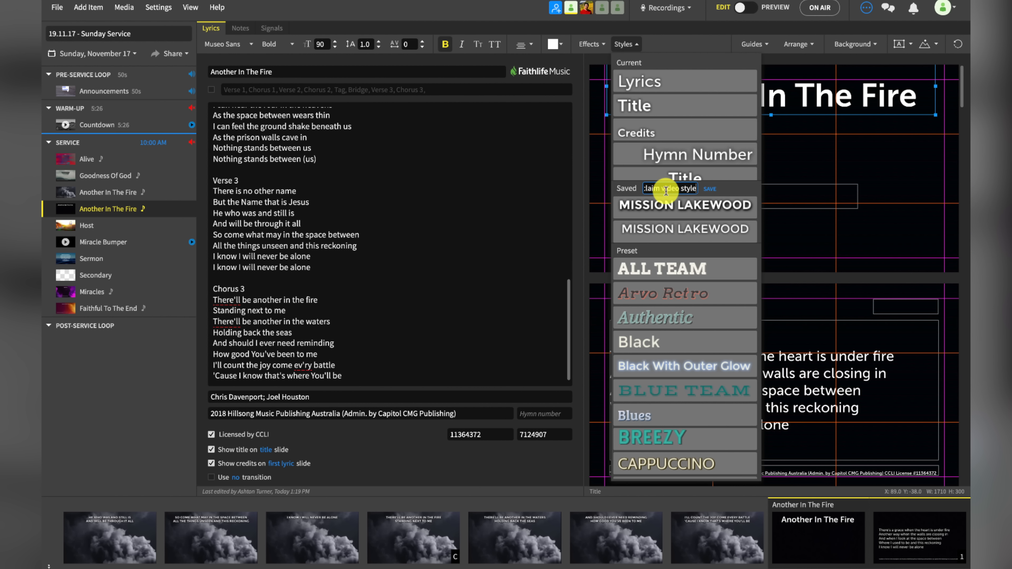
click(684, 211)
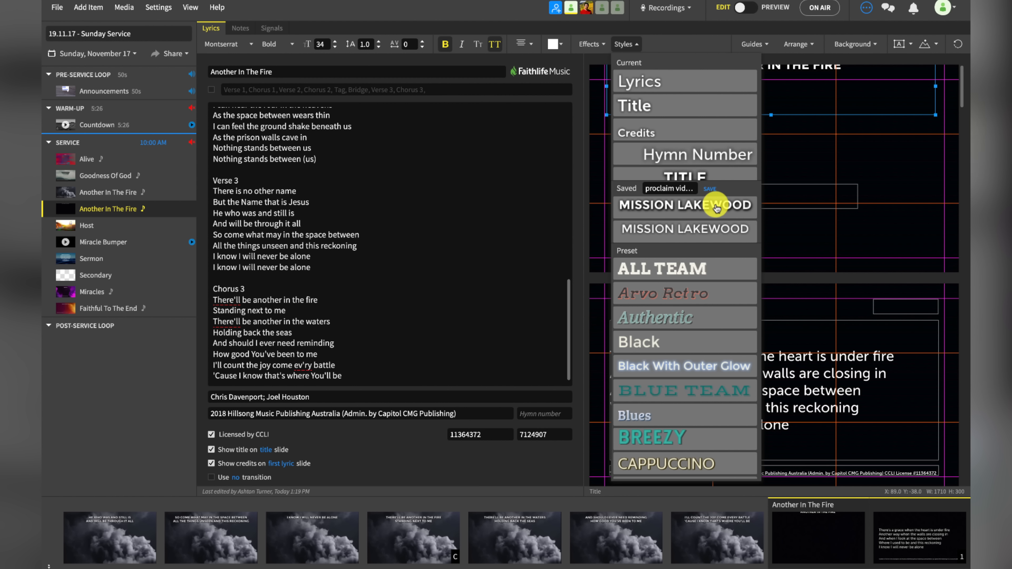
click(817, 213)
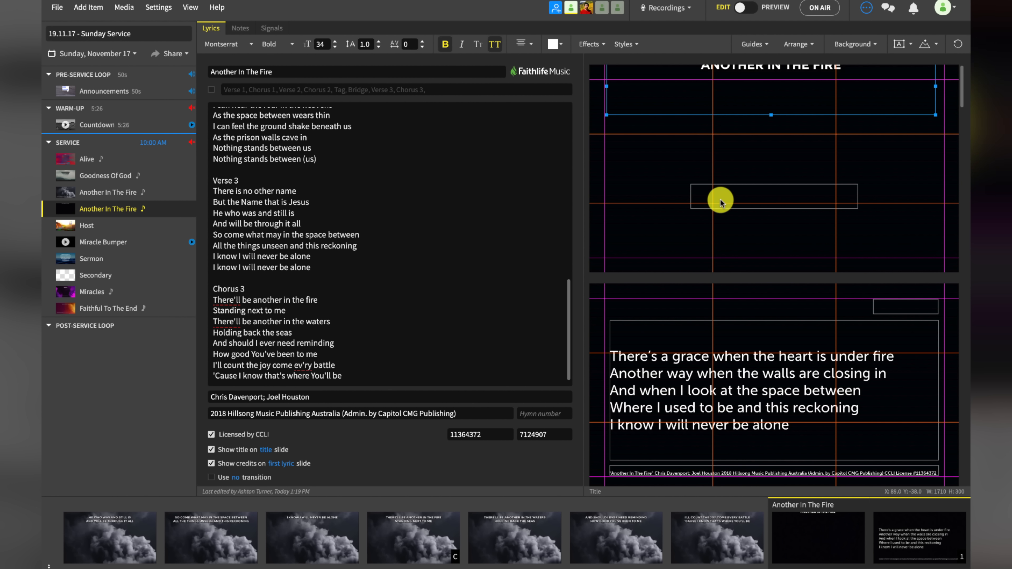
Apply the bolder saved MISSION LAKEWOOD text style to the new song's lyrics and review the slides
scroll(717, 204, down, 1)
click(684, 410)
scroll(684, 413, down, 2)
scroll(684, 412, down, 4)
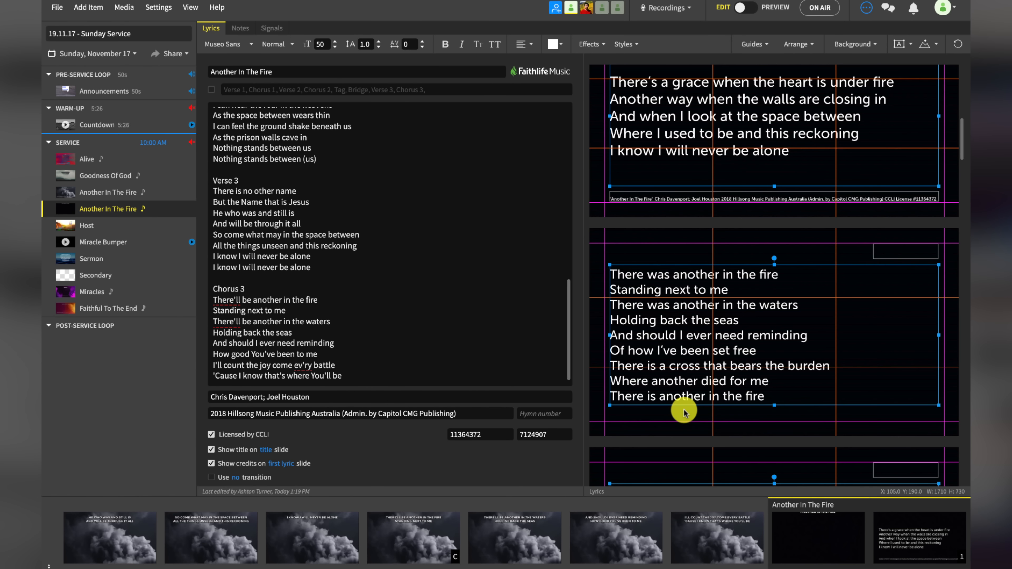
scroll(684, 413, up, 6)
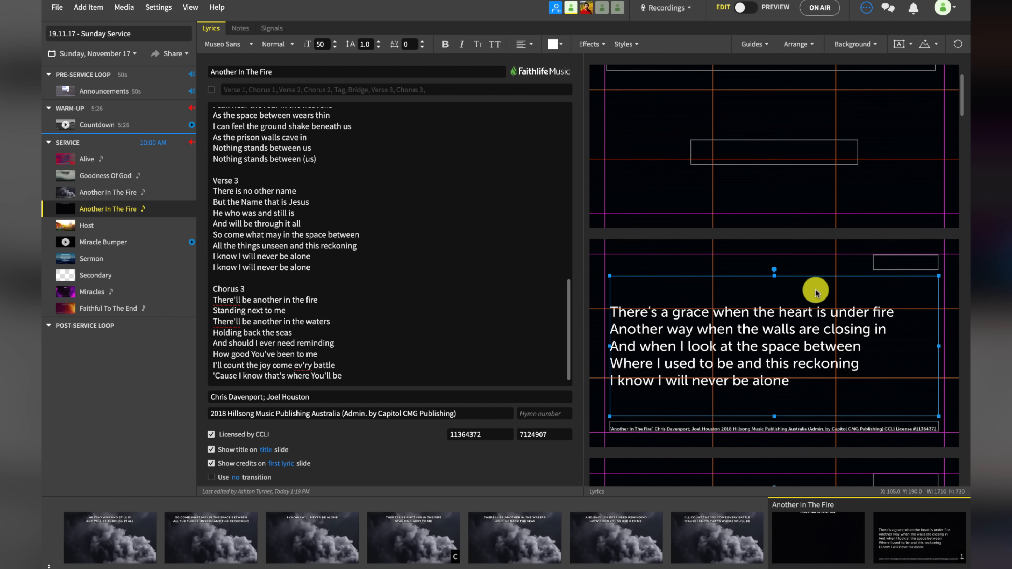
scroll(815, 293, down, 3)
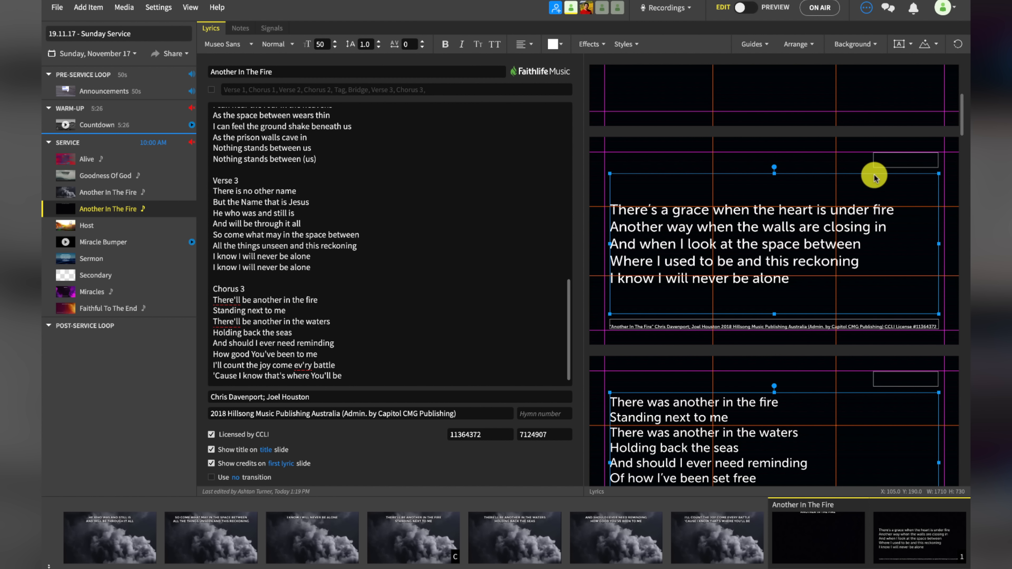
click(620, 44)
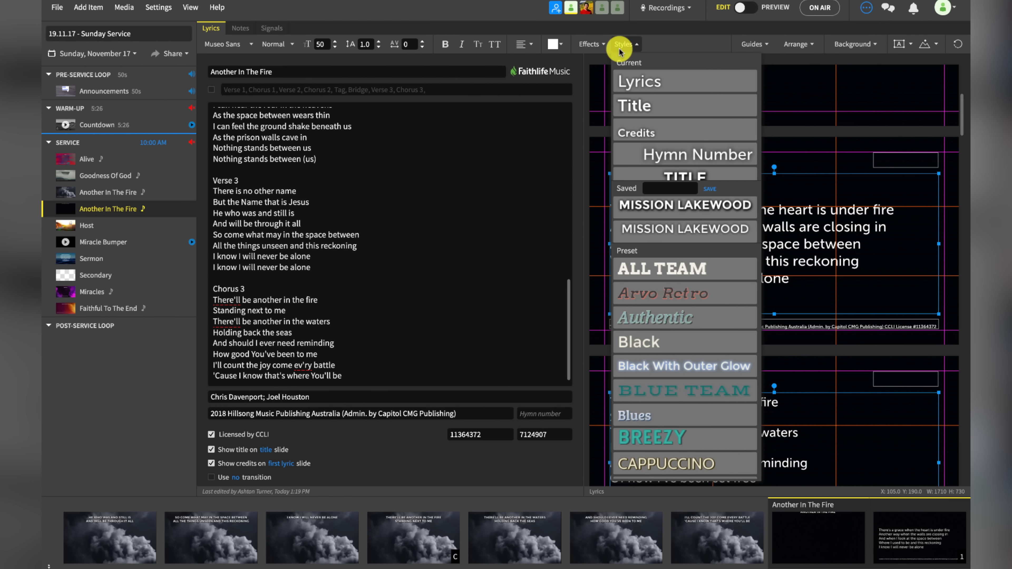
click(656, 215)
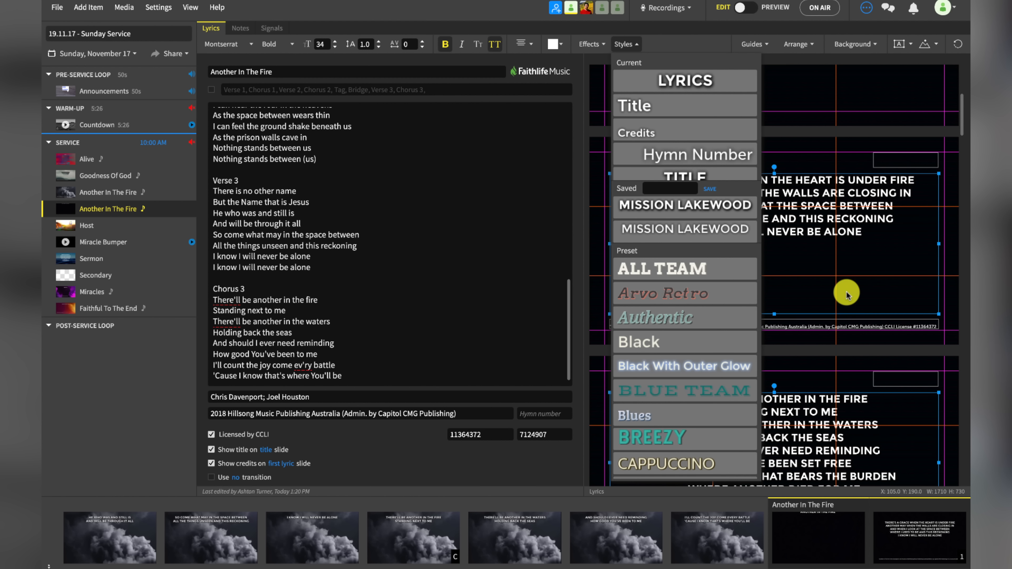
scroll(846, 295, down, 2)
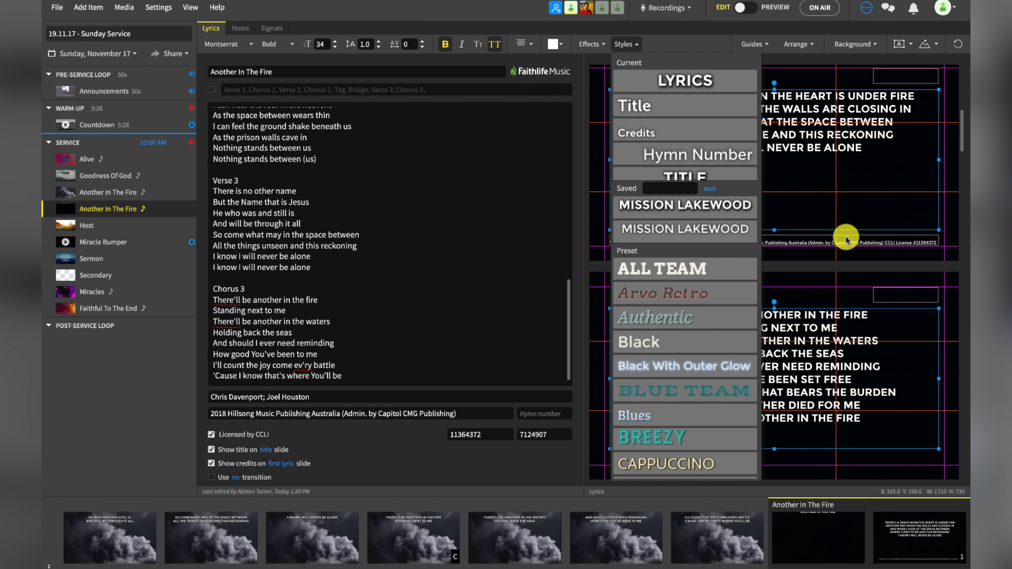
scroll(880, 311, down, 8)
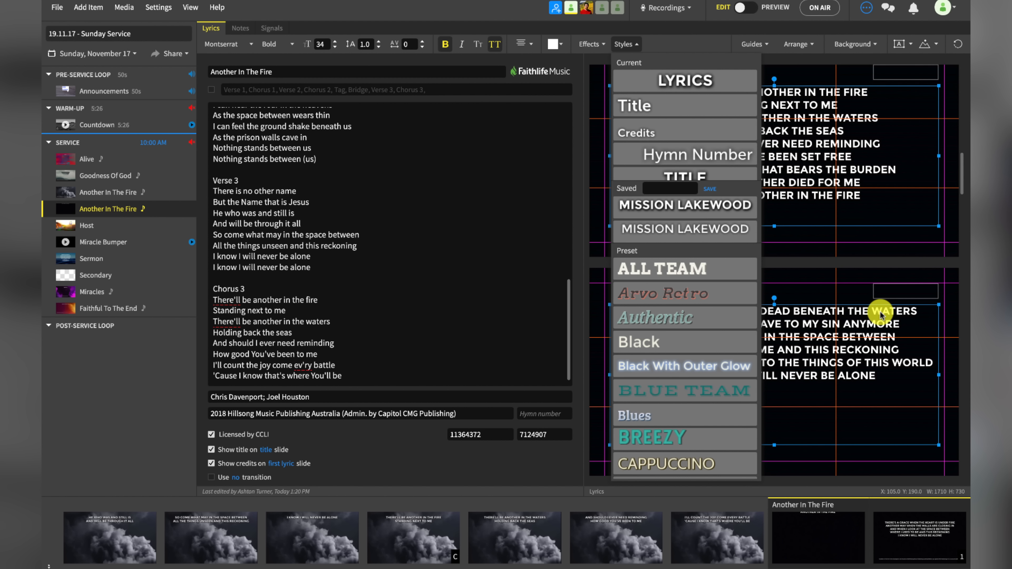
scroll(880, 315, down, 4)
scroll(742, 301, up, 15)
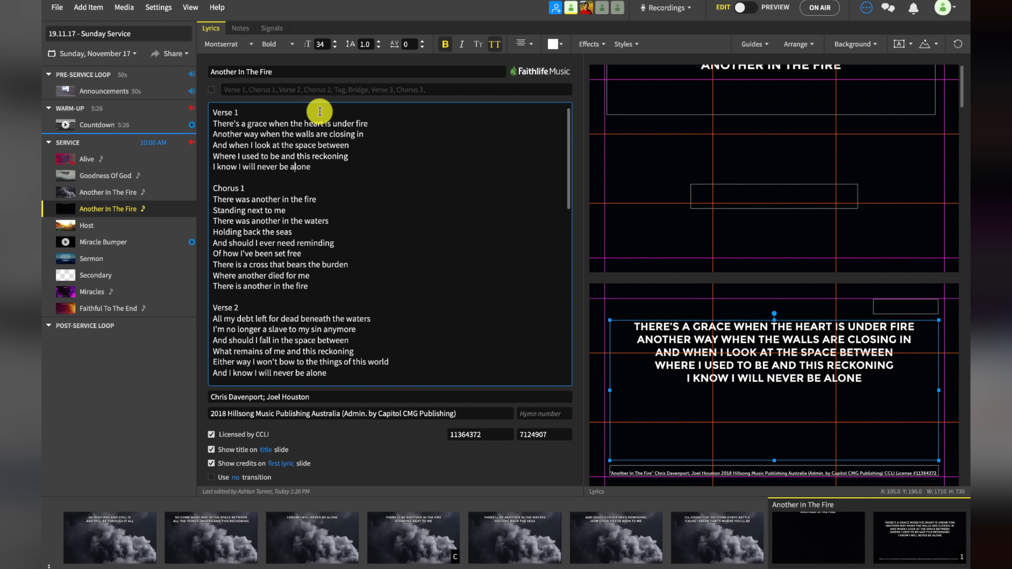
In Verse 1, break the first line after "There's a grace" and add a blank line after "when the heart is under fire" to split the slide
click(267, 125)
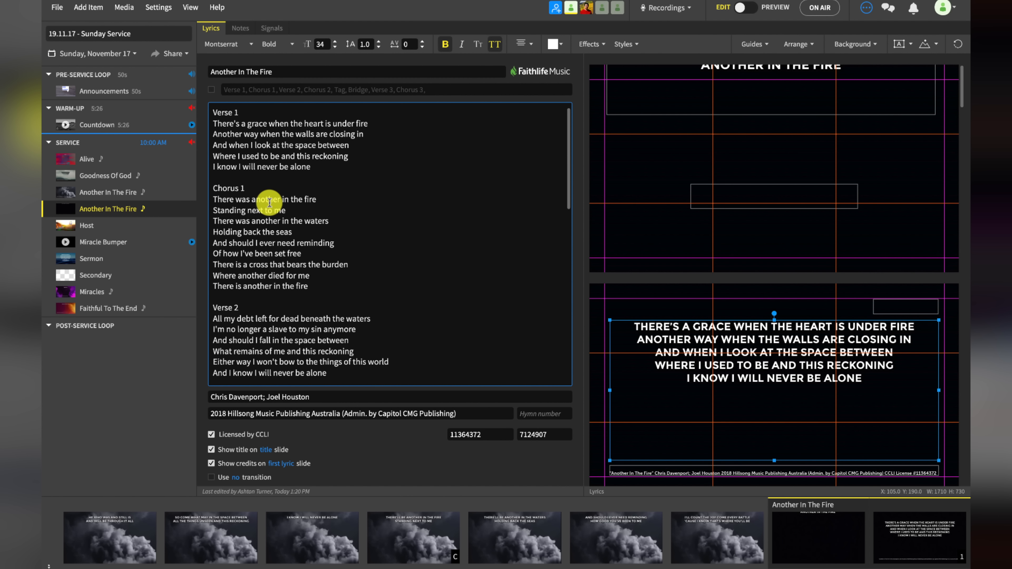
key(Return)
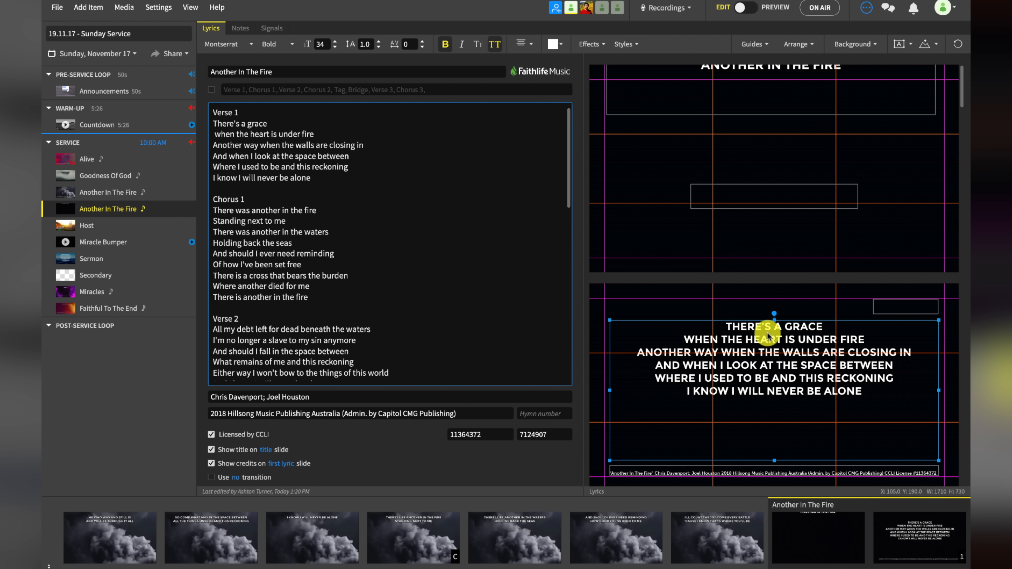
click(315, 135)
key(Return)
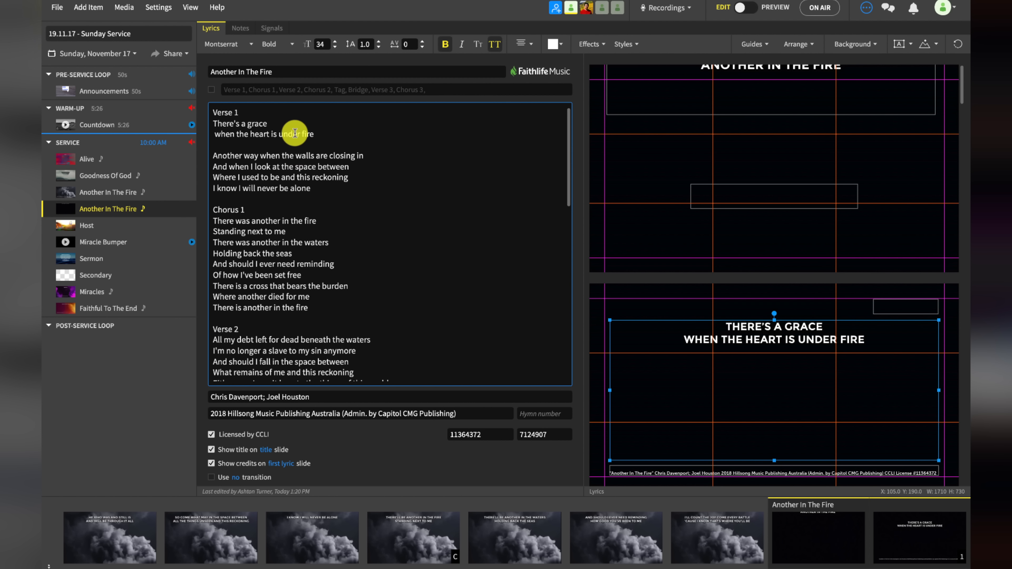
scroll(696, 302, down, 2)
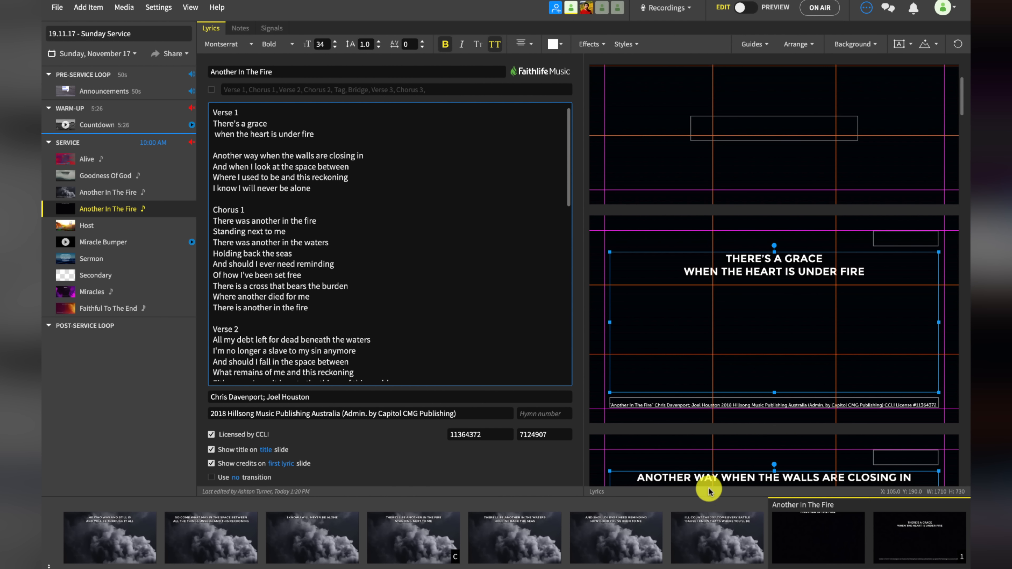
scroll(706, 438, down, 5)
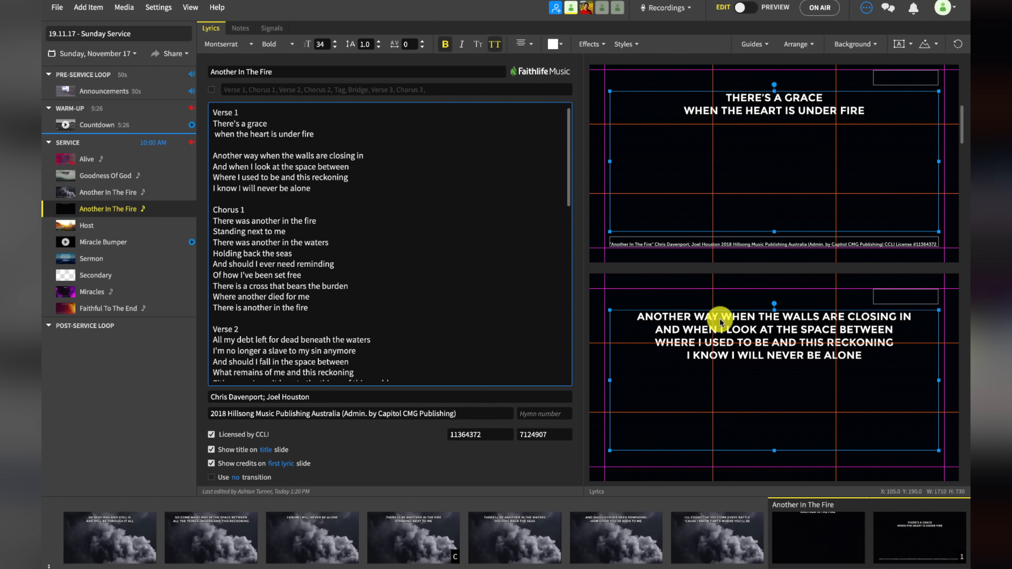
scroll(720, 322, up, 5)
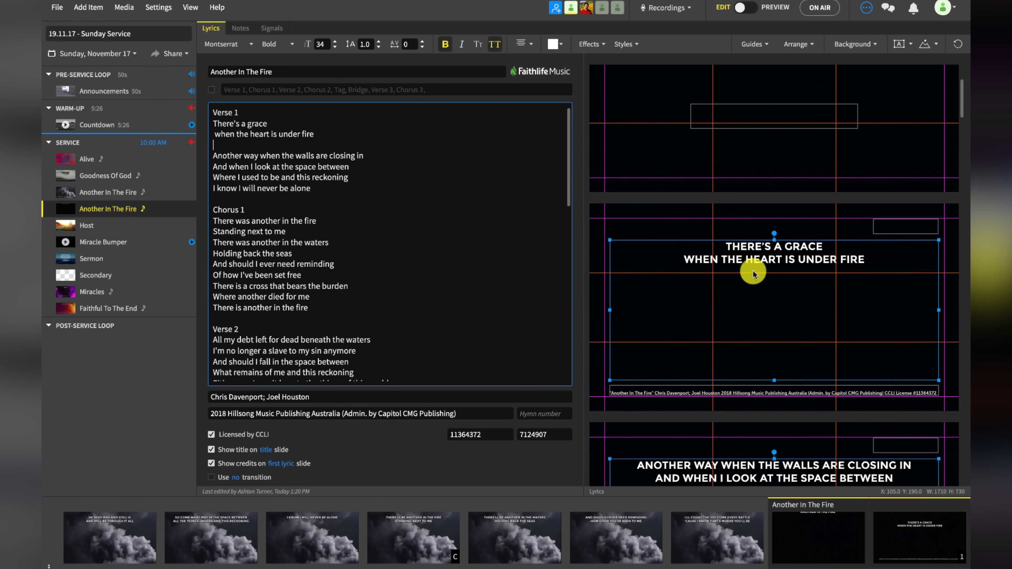
scroll(738, 284, up, 2)
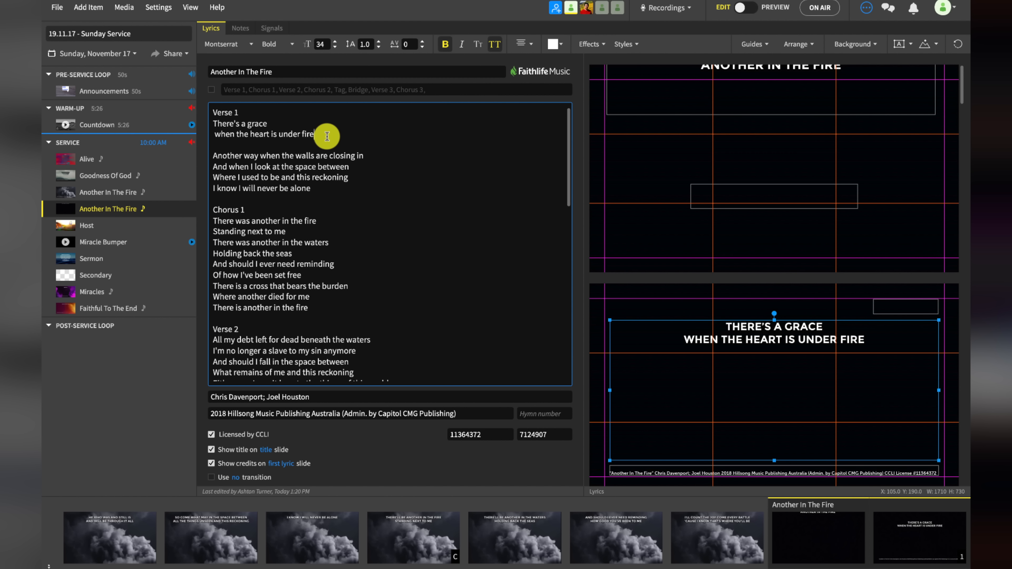
Split the rest of Verse 1 with blank lines after "closing in" and "this reckoning", and break the line after "Another way"
click(376, 156)
key(Return)
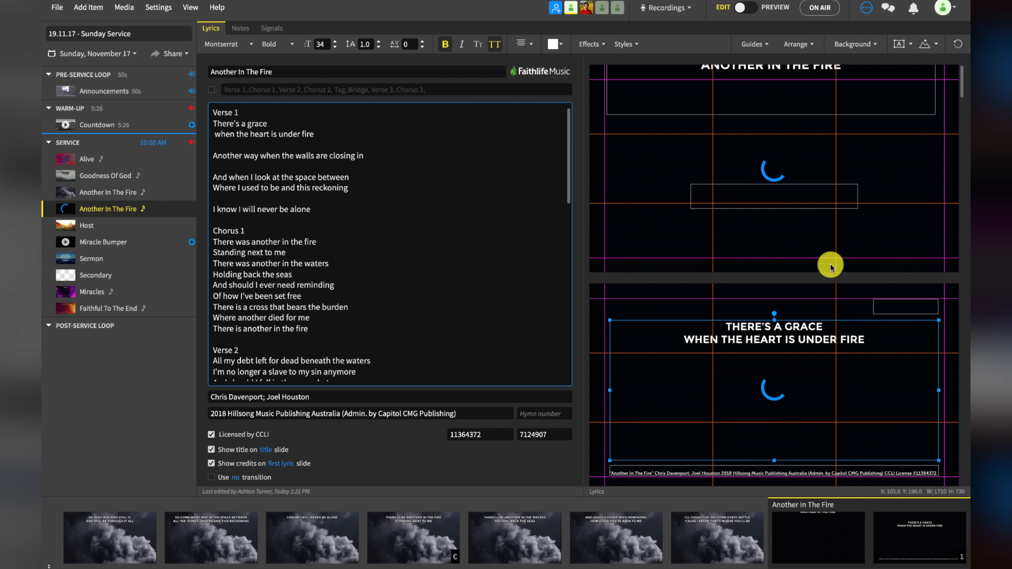
scroll(691, 262, down, 5)
scroll(309, 250, down, 5)
scroll(309, 250, down, 6)
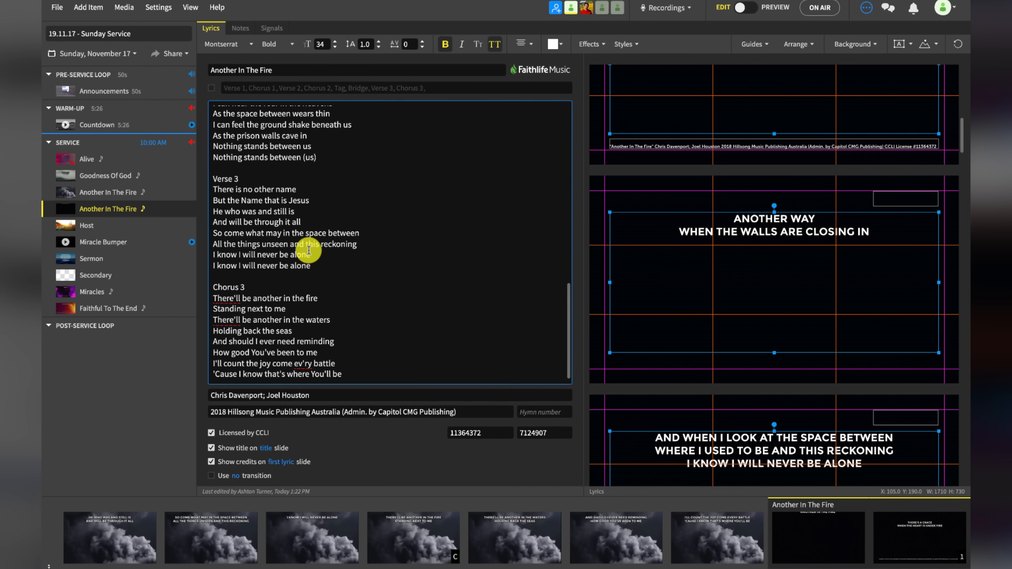
Insert a [blank] slide marker between Verse 1 and Chorus 1 in the lyrics and check the resulting slides
scroll(309, 250, down, 1)
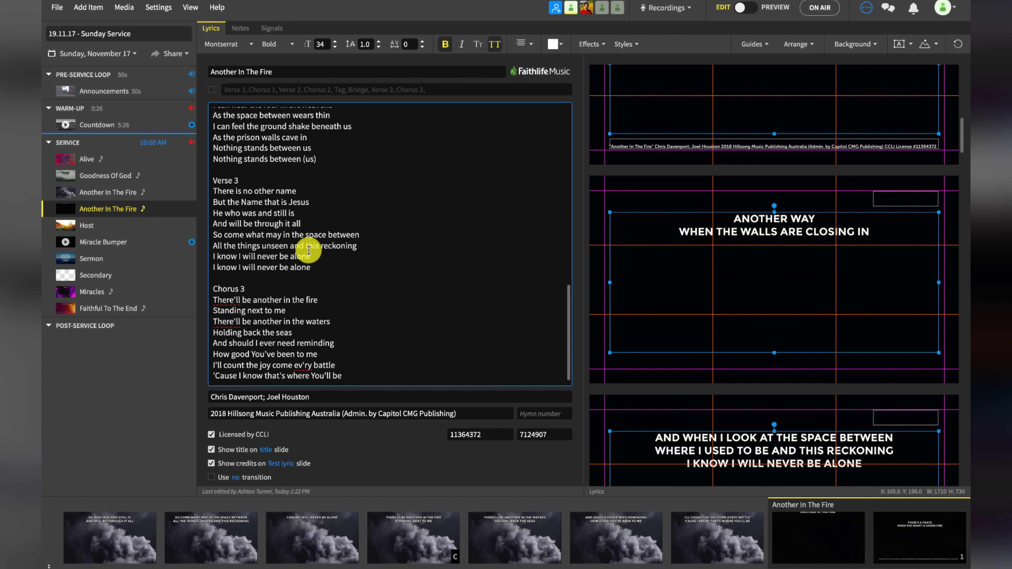
scroll(309, 250, up, 12)
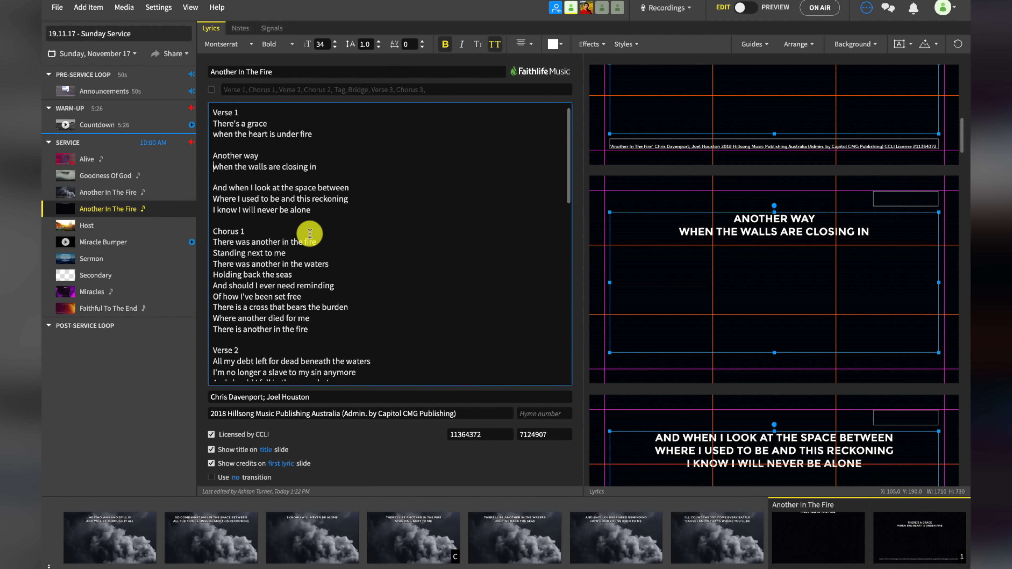
click(277, 223)
key(Return)
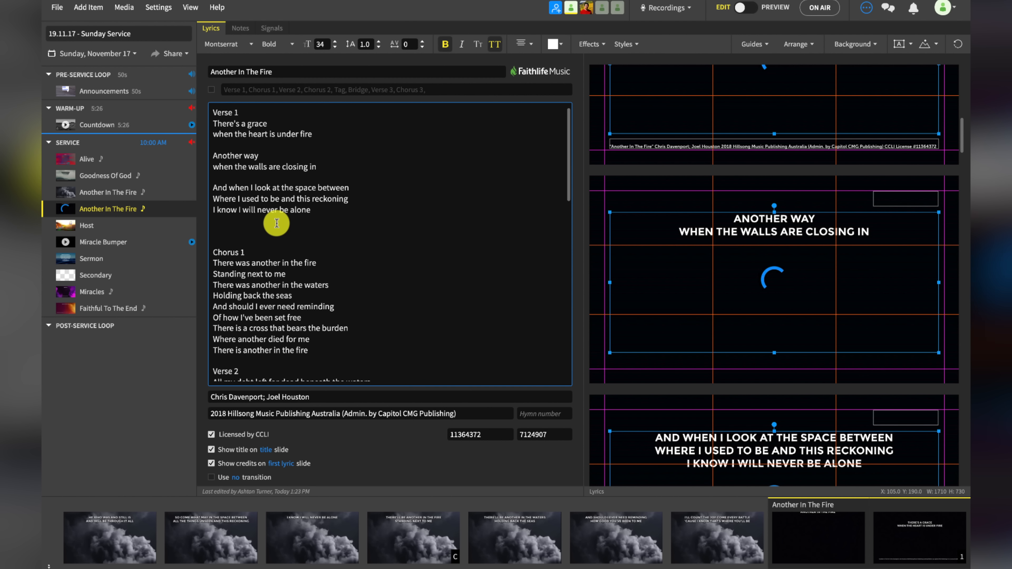
text([)
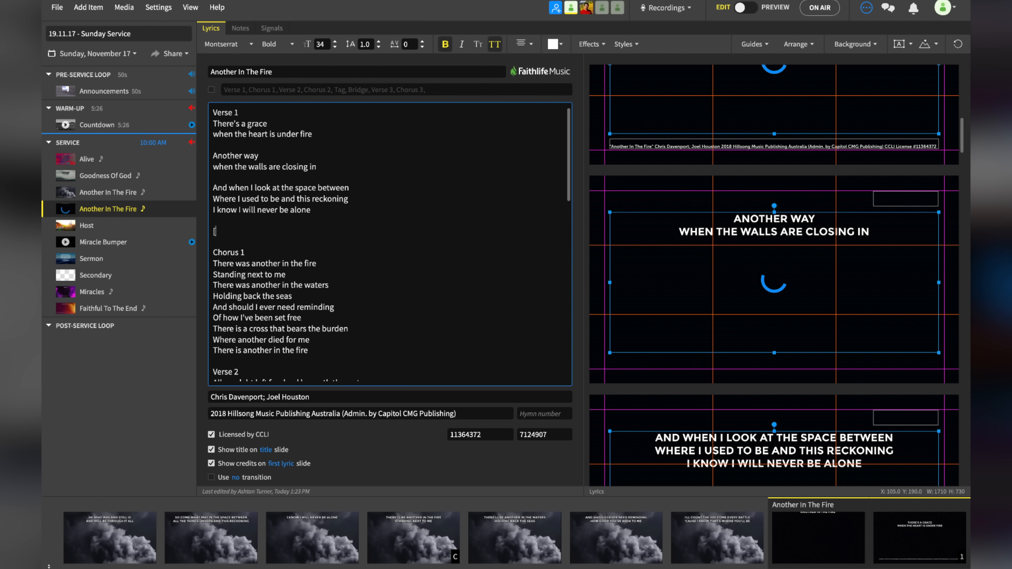
text(blank])
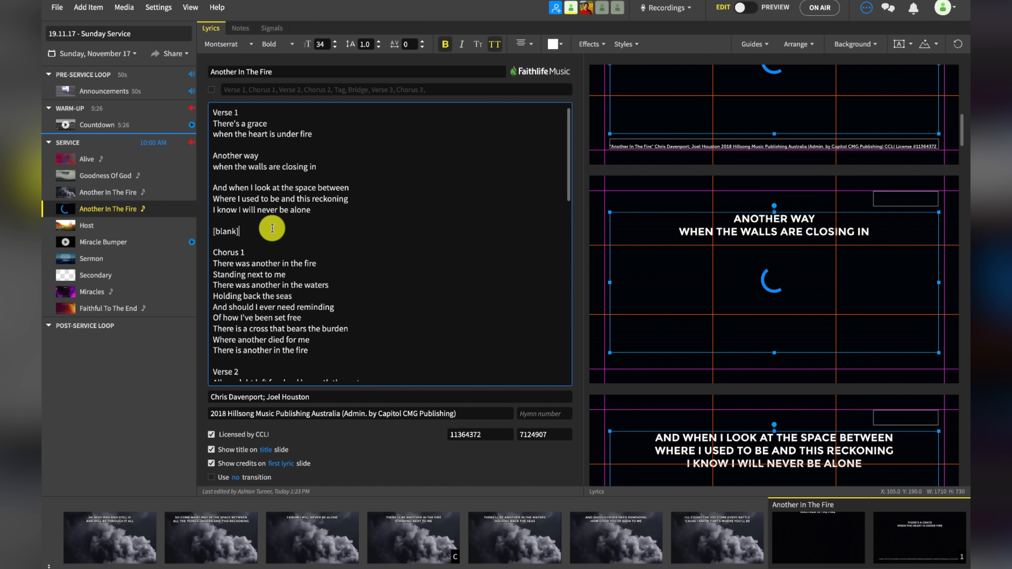
scroll(710, 275, down, 5)
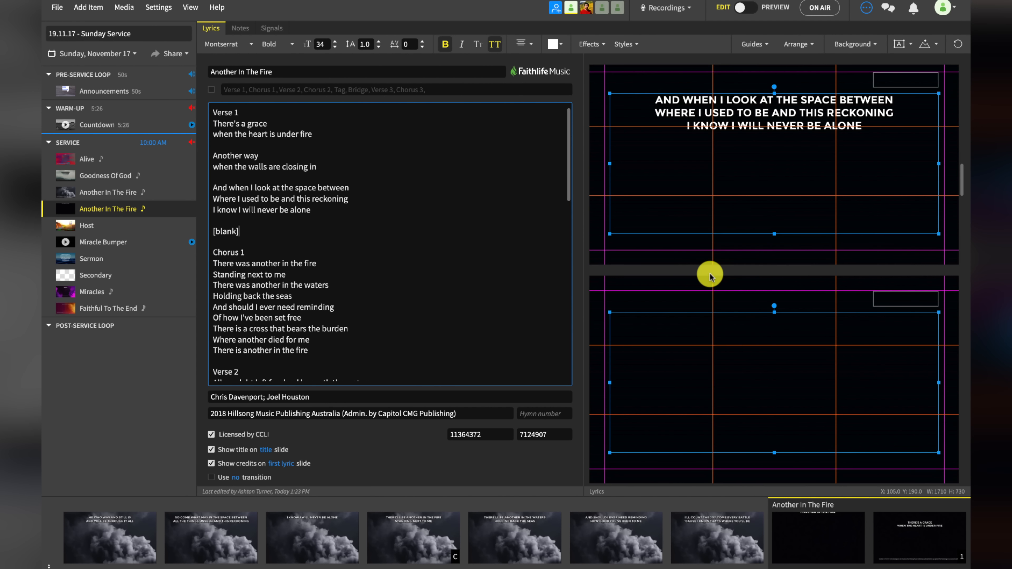
scroll(769, 373, down, 3)
scroll(275, 226, down, 5)
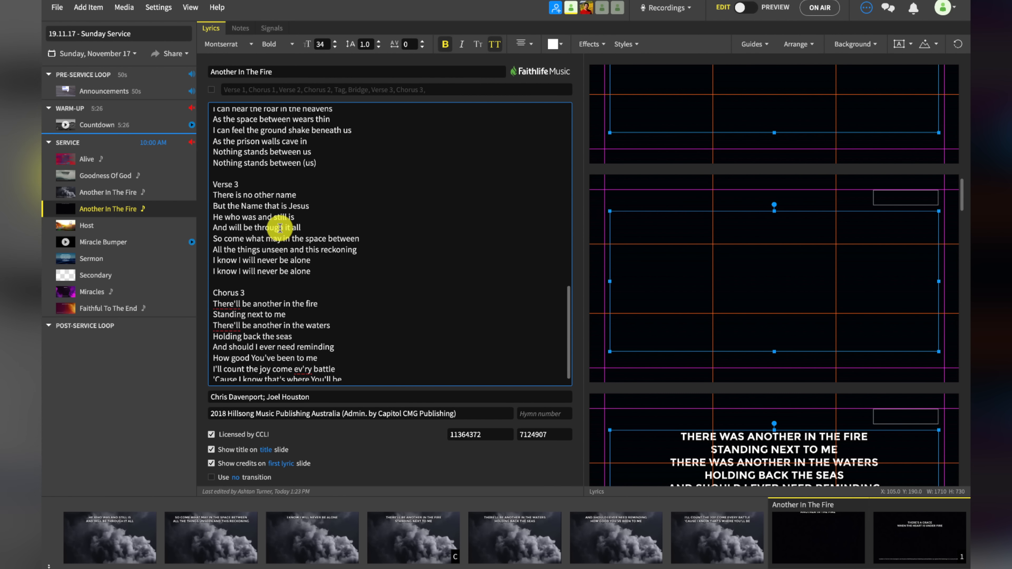
Enable the custom verse order for Another In The Fire and place the cursor after Chorus 3 in the order
scroll(271, 219, up, 5)
click(211, 90)
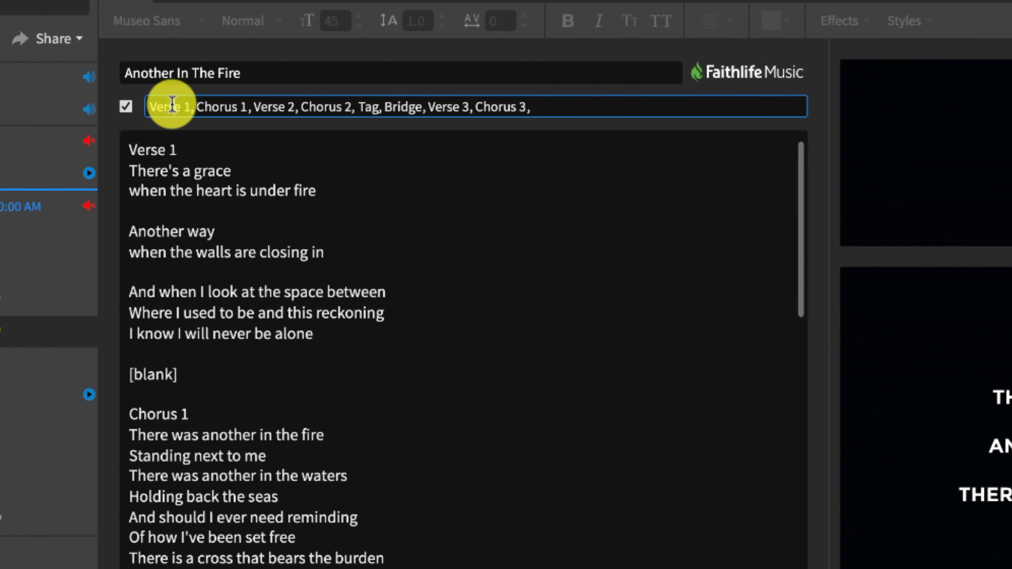
drag(172, 106, 594, 113)
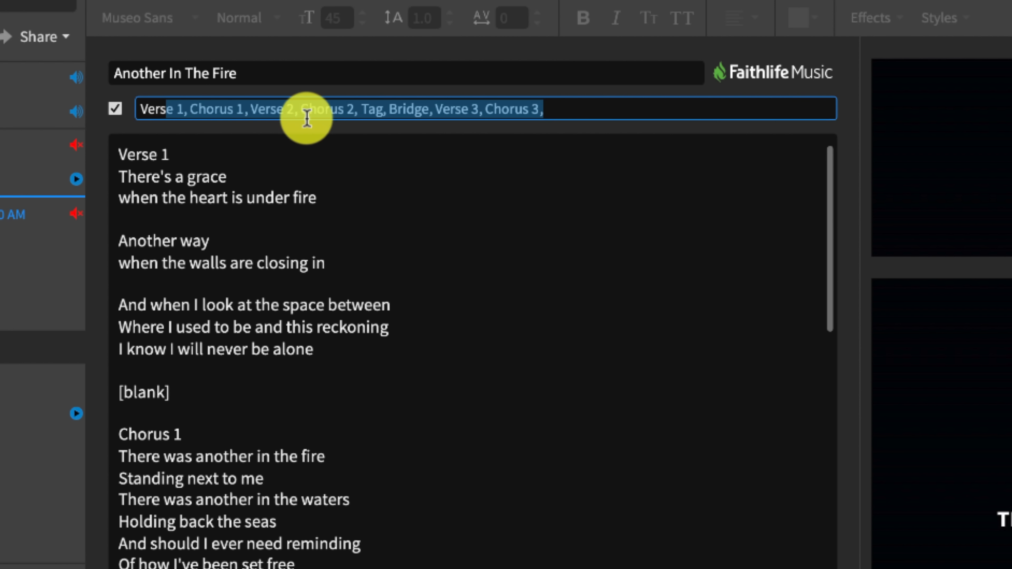
click(557, 114)
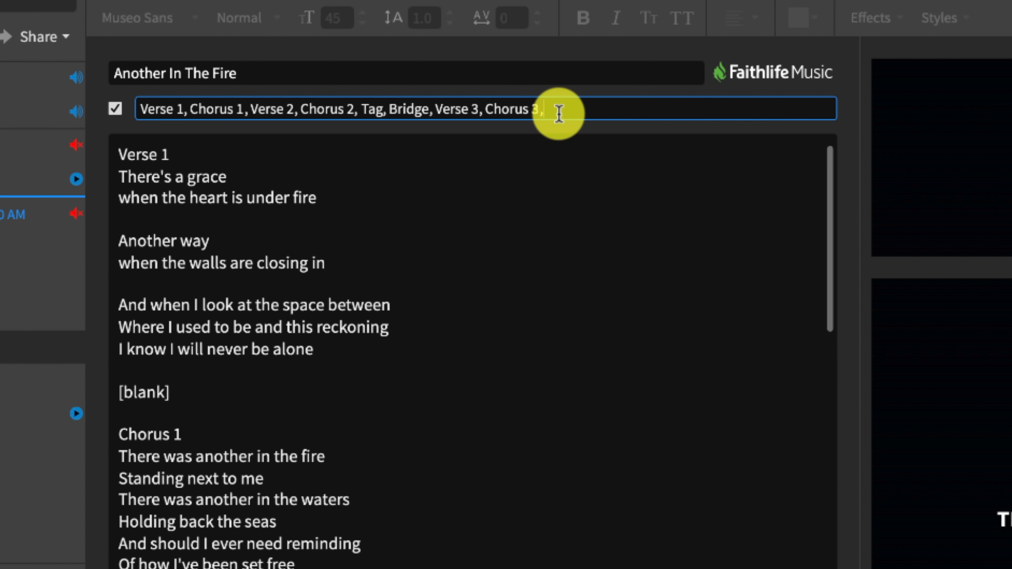
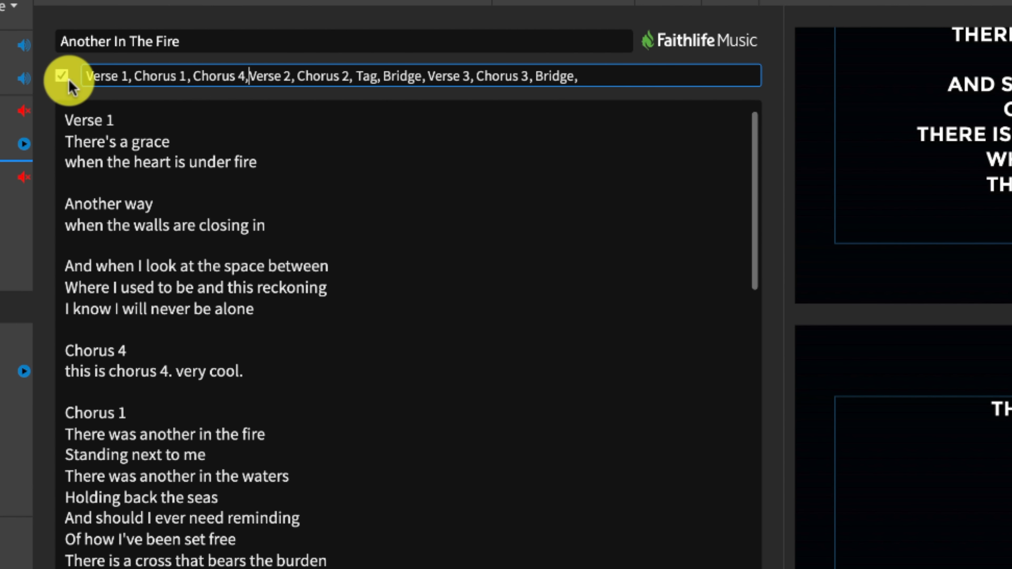
Turn off the custom verse order and review the full lyrics and their slides
click(61, 77)
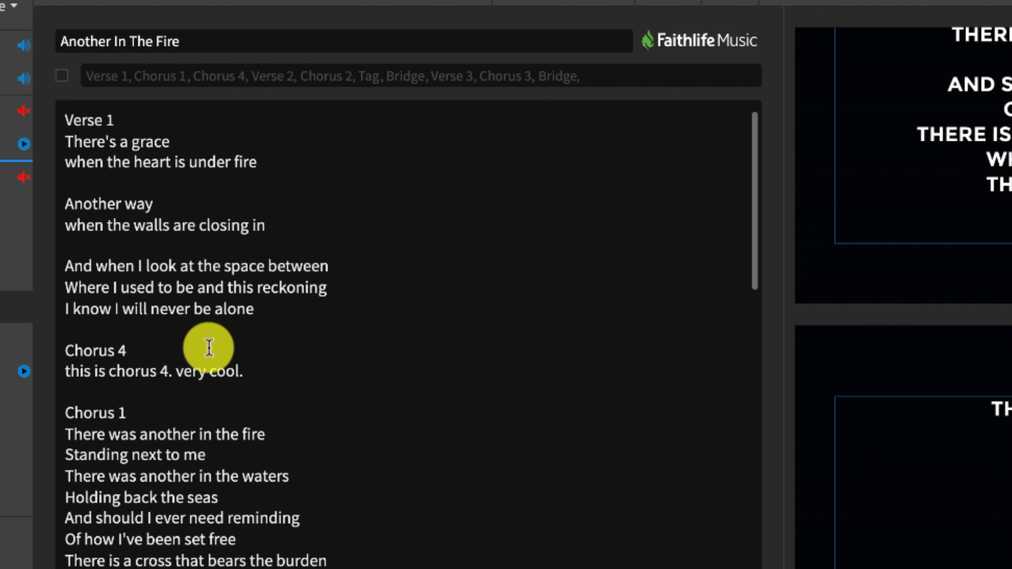
click(85, 121)
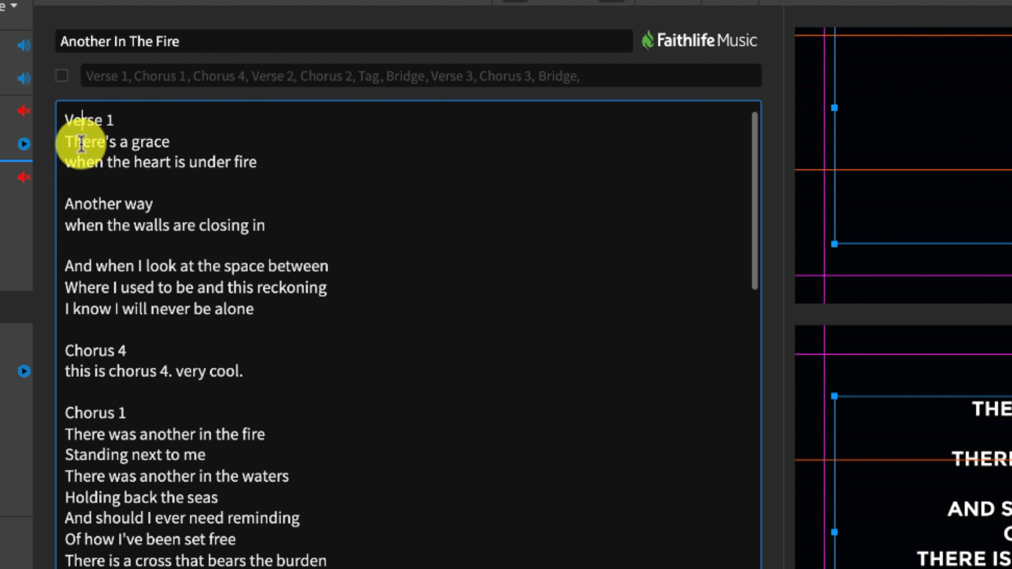
scroll(293, 407, down, 6)
scroll(288, 408, down, 5)
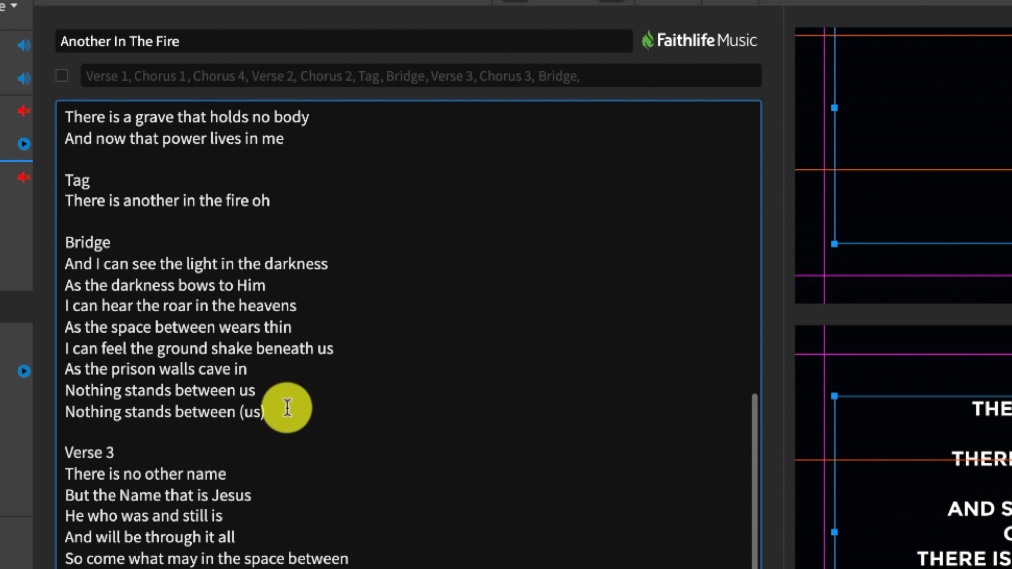
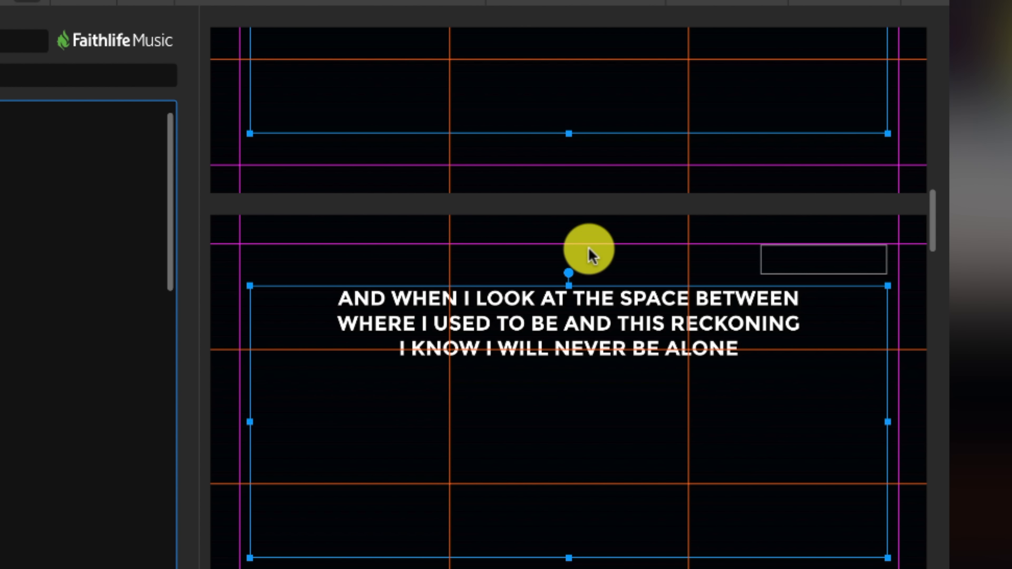
scroll(522, 291, down, 4)
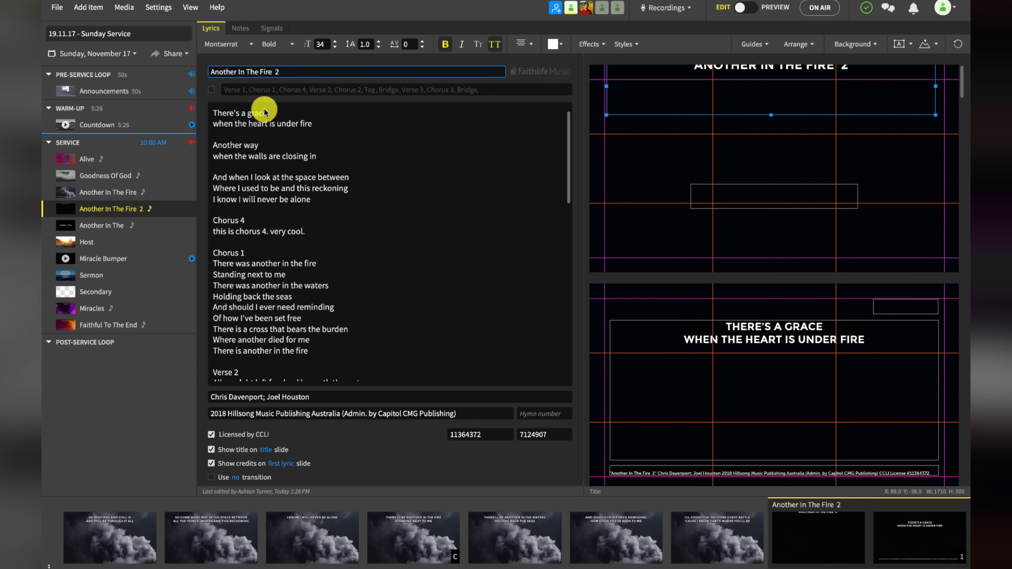
Open the original Another In The Fire song and look through how its lyrics are split into slides
click(105, 195)
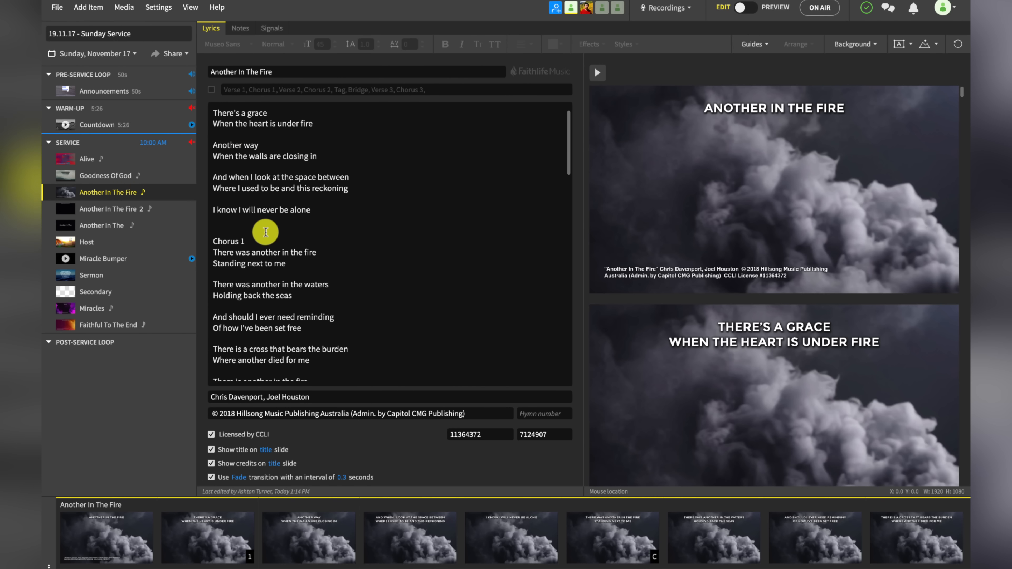
scroll(340, 214, down, 10)
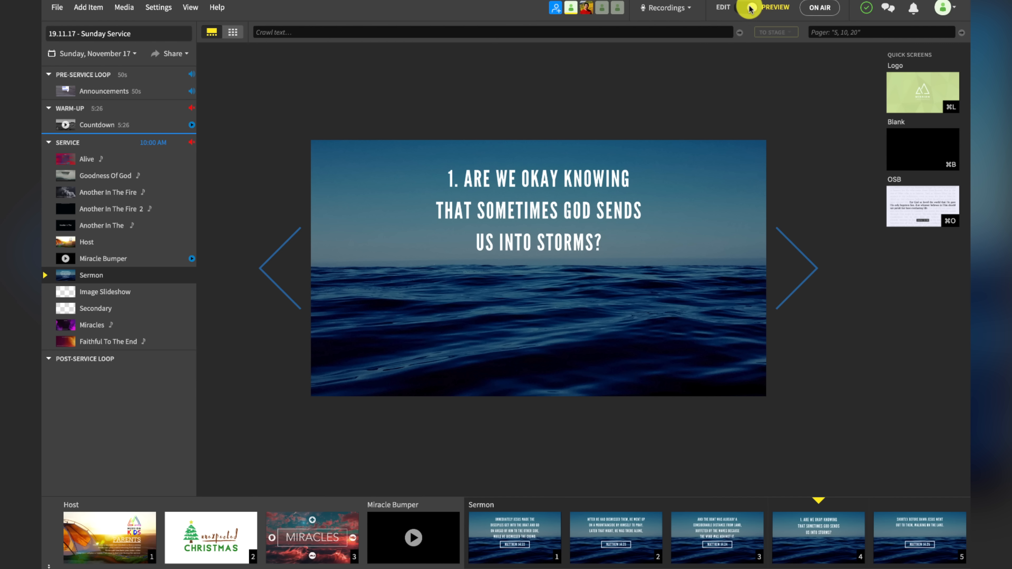
Examine the Announcements slides and settings in edit mode, and switch to preview mode
click(749, 7)
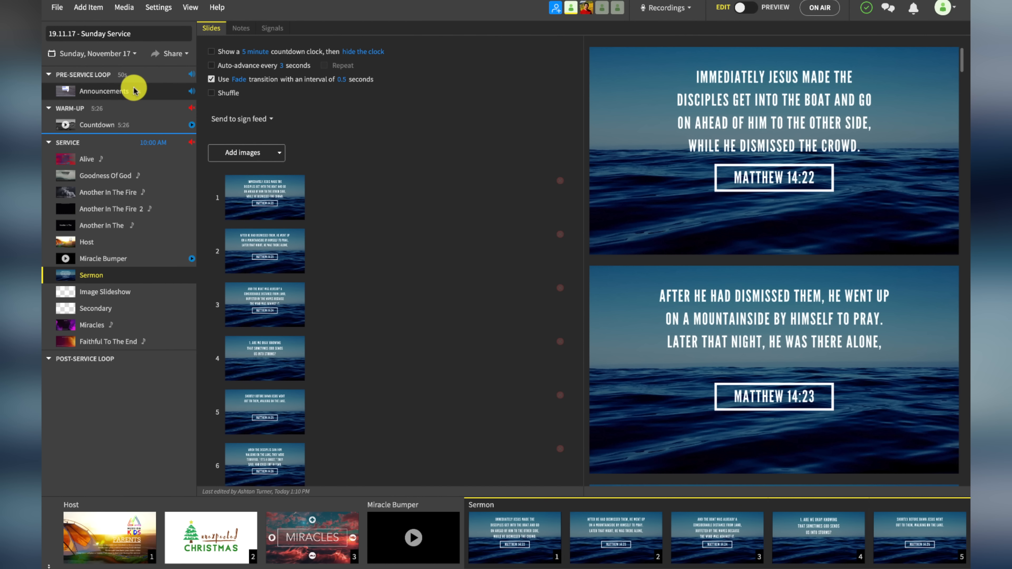
click(127, 85)
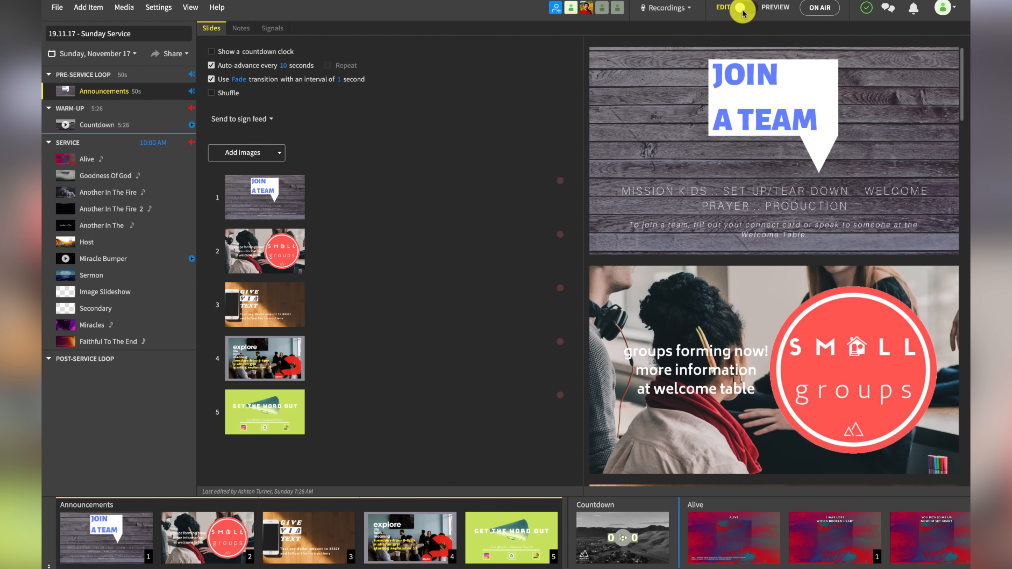
click(741, 8)
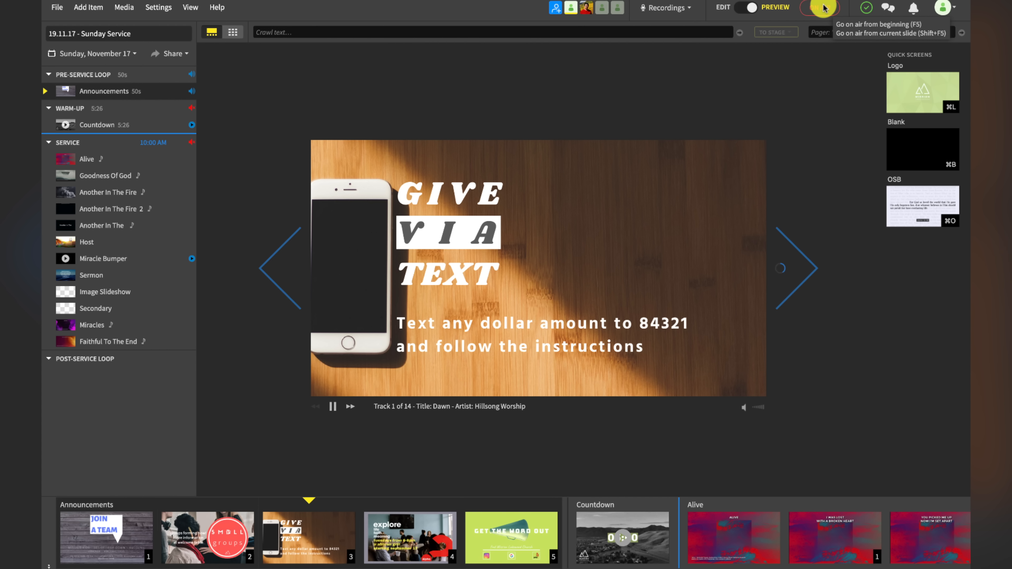
Examine the presentation date calendar and the start time setting of the Service section
mouse_move(179, 78)
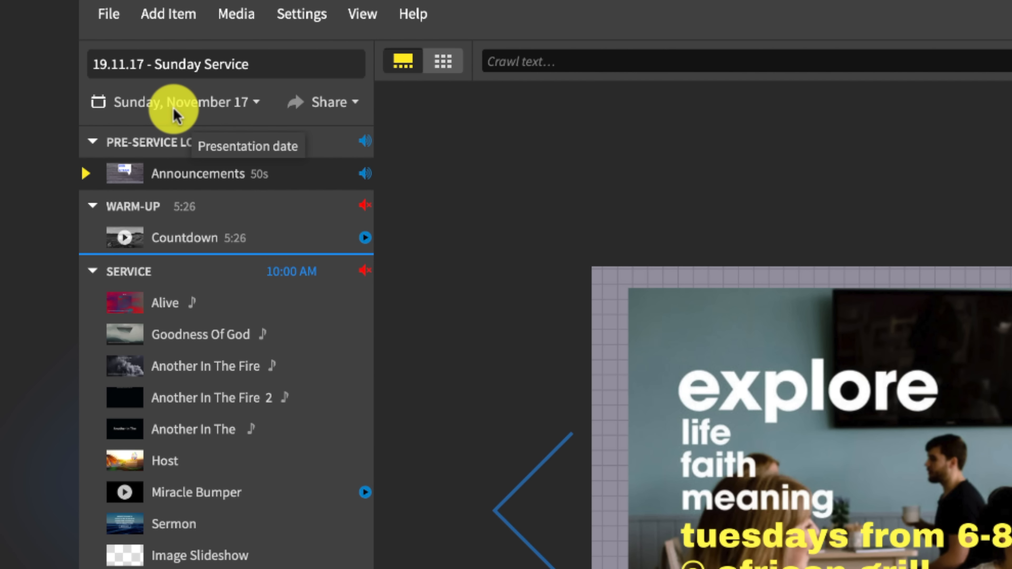
click(254, 102)
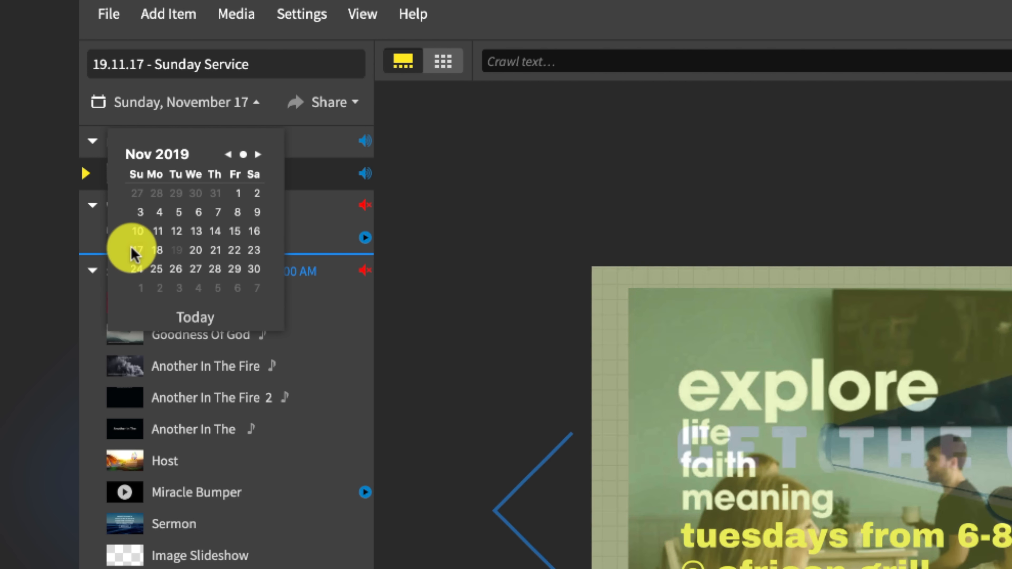
click(323, 138)
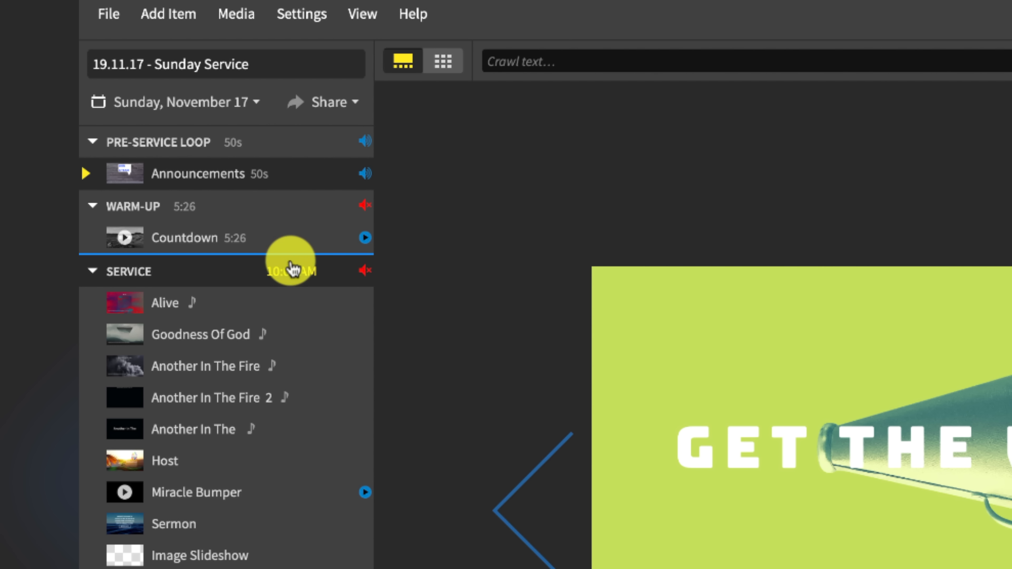
click(293, 279)
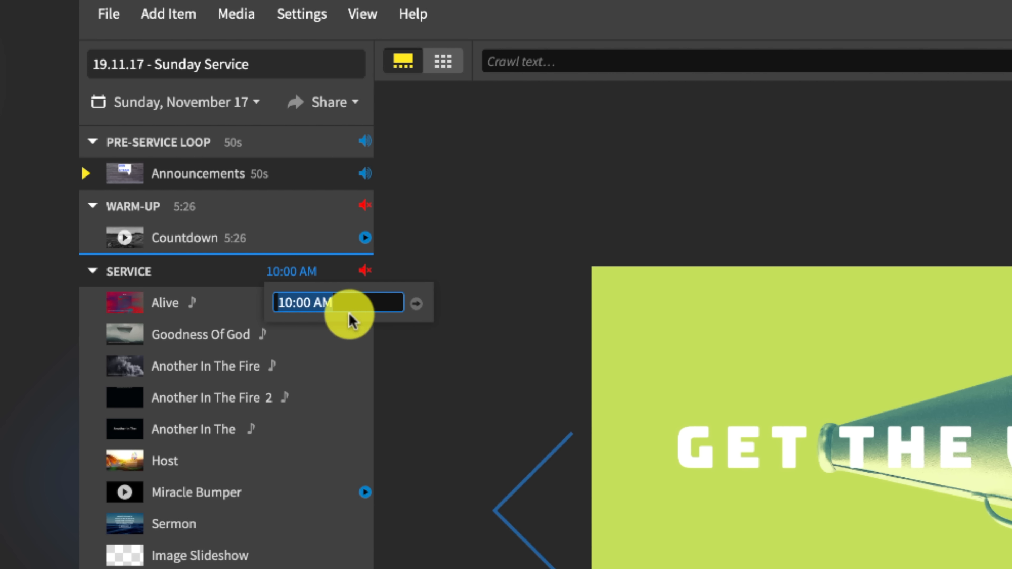
click(229, 279)
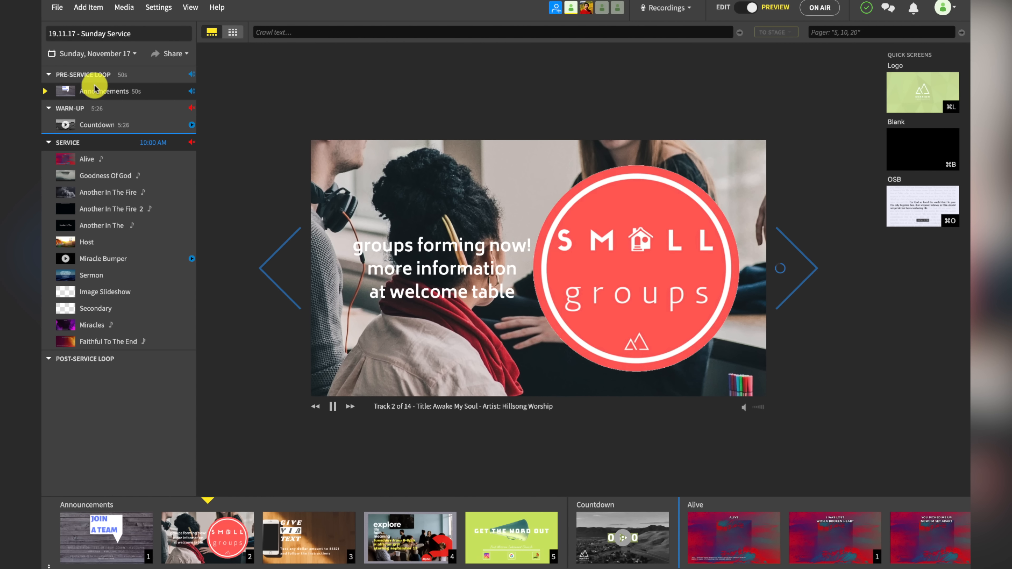
Preview the Announcements loop from its first slide and move on to the small groups slide
click(94, 88)
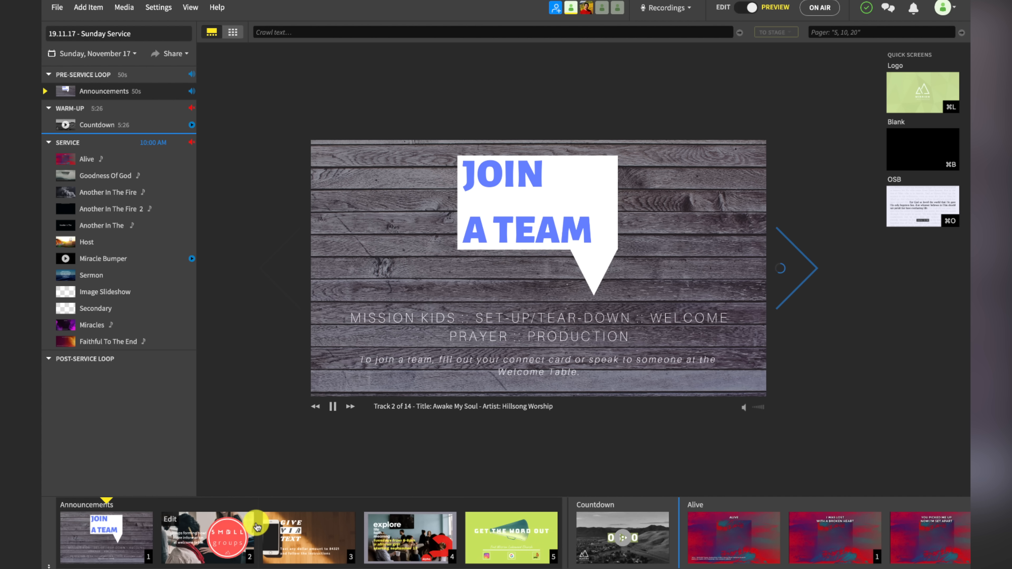
click(257, 527)
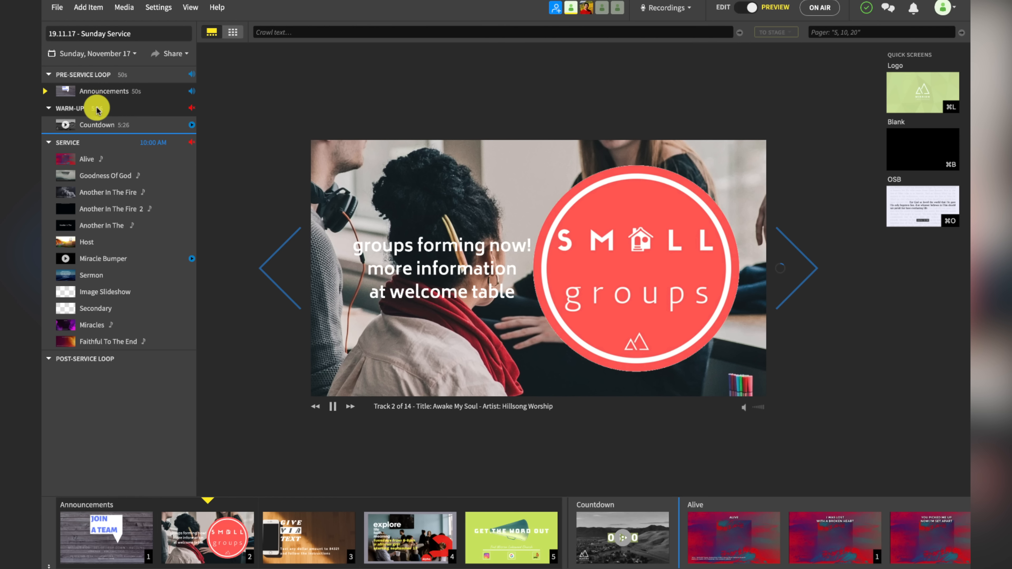
Examine the Pre-Service Loop's background audio tracks, the options for adding tracks, and the Continue/Repeat until setting
mouse_move(158, 150)
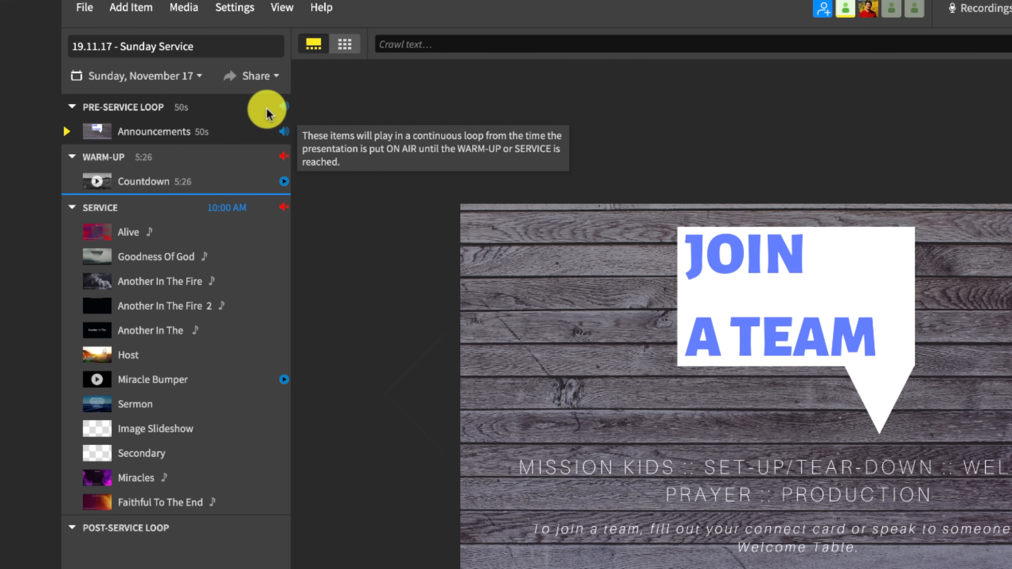
click(281, 112)
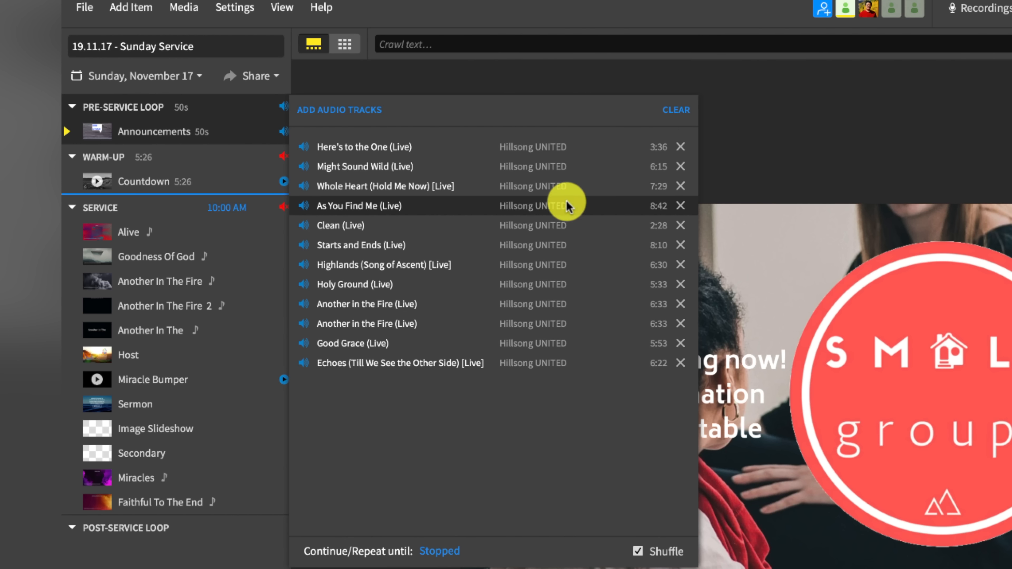
click(364, 112)
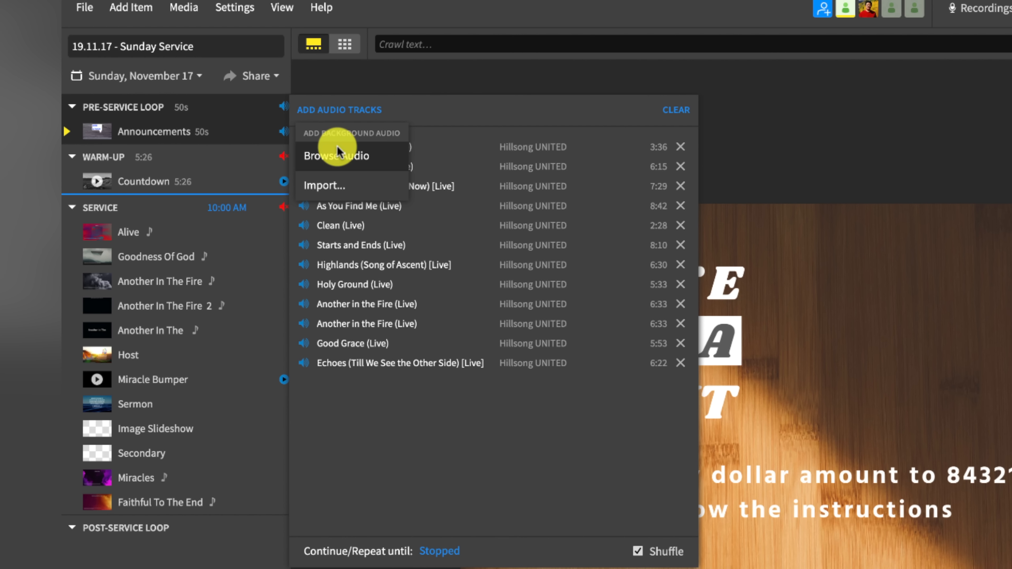
click(425, 361)
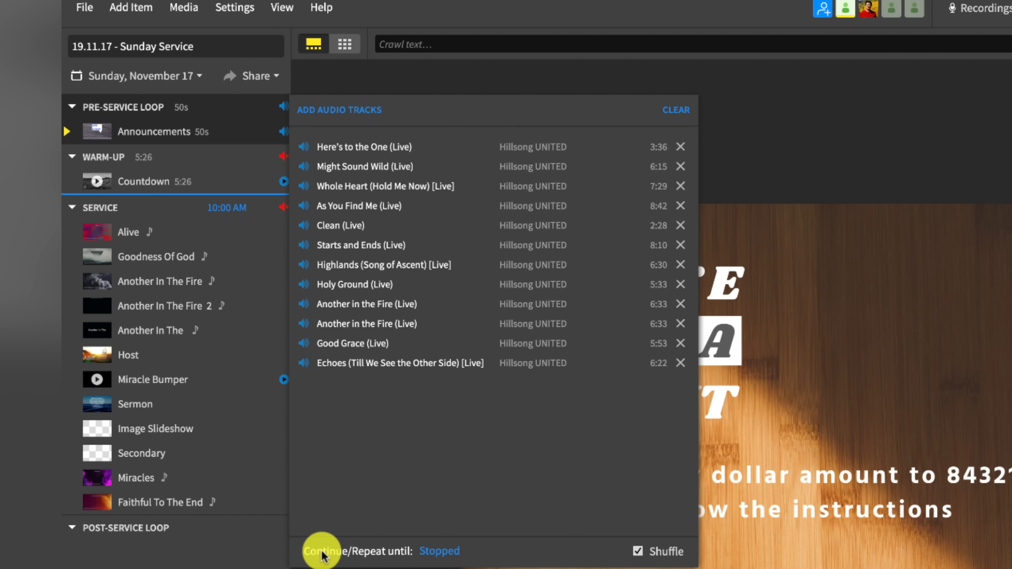
click(442, 551)
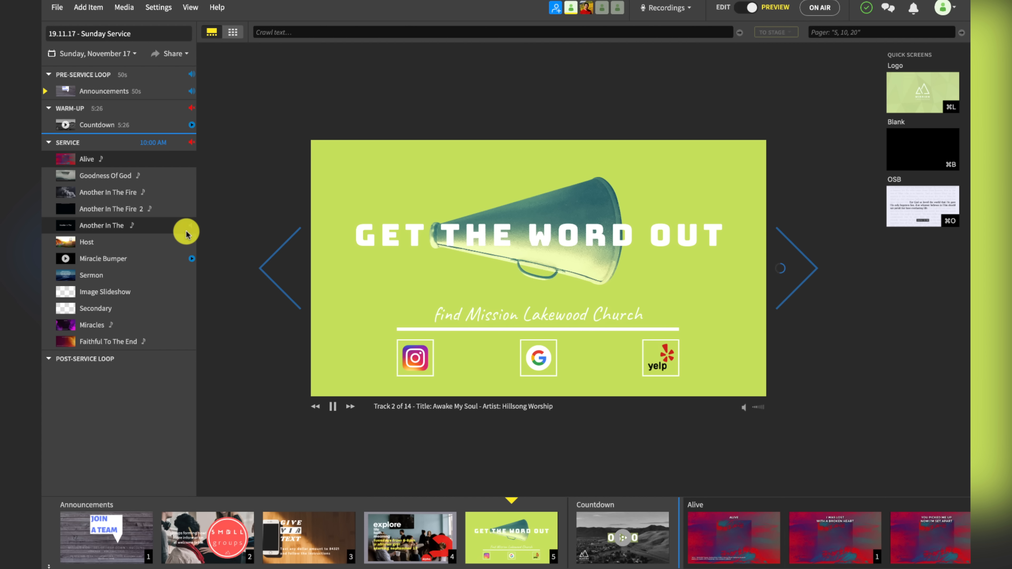
Set the Another In The song item to stop background audio
click(190, 232)
click(190, 229)
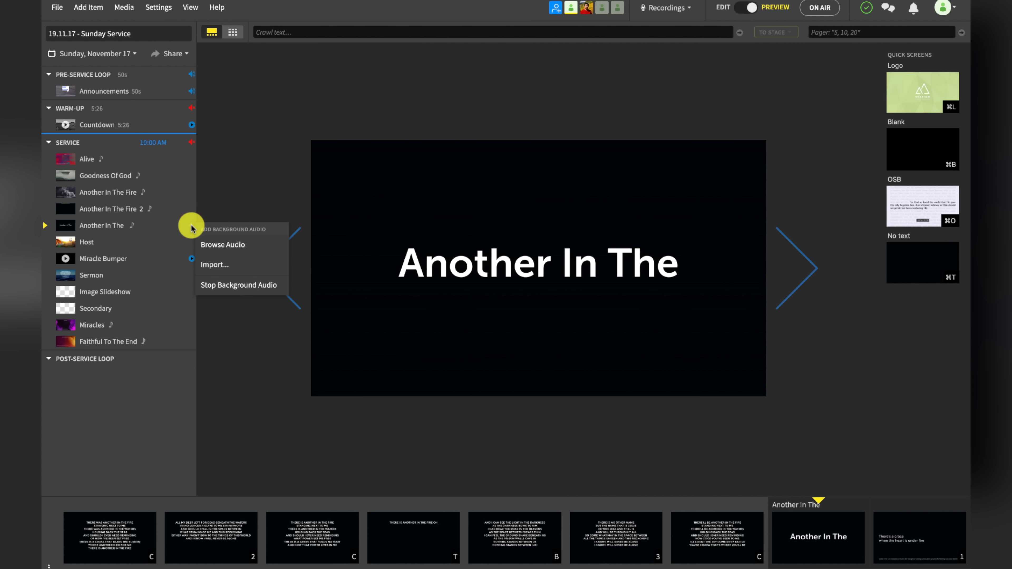
click(235, 286)
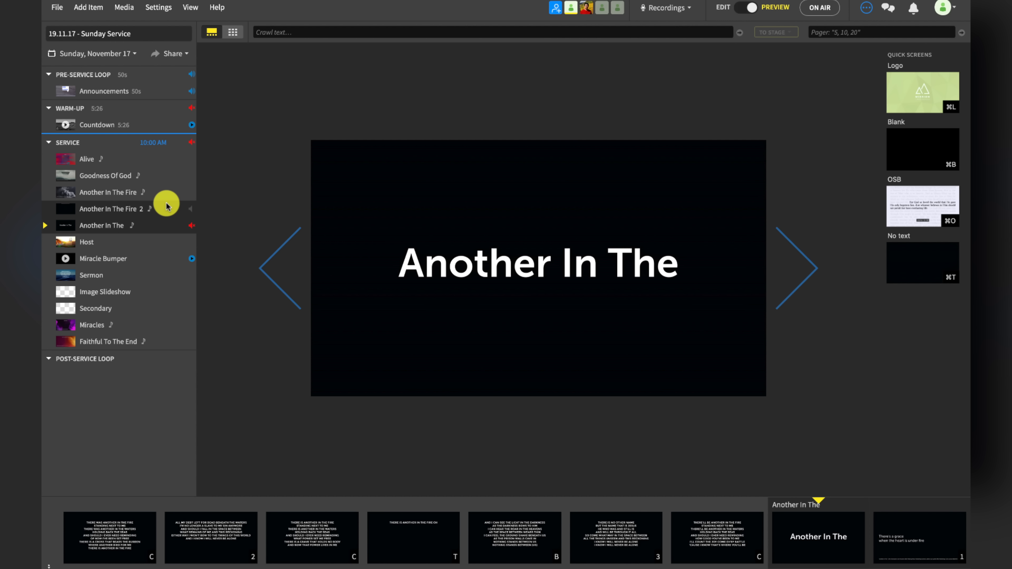
Preview the Announcements item with its background audio, followed by the Warm-Up Countdown
click(161, 88)
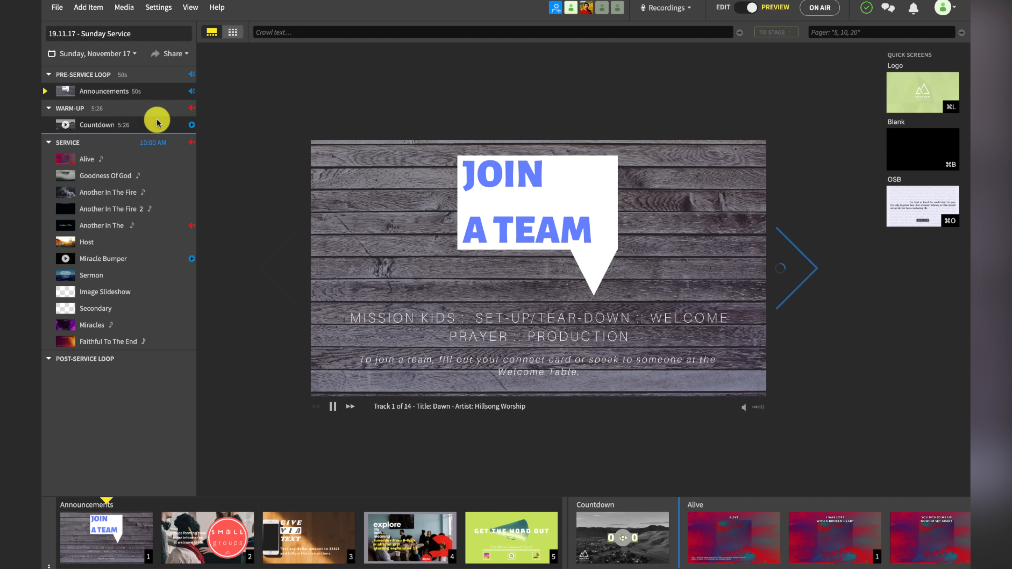
click(159, 128)
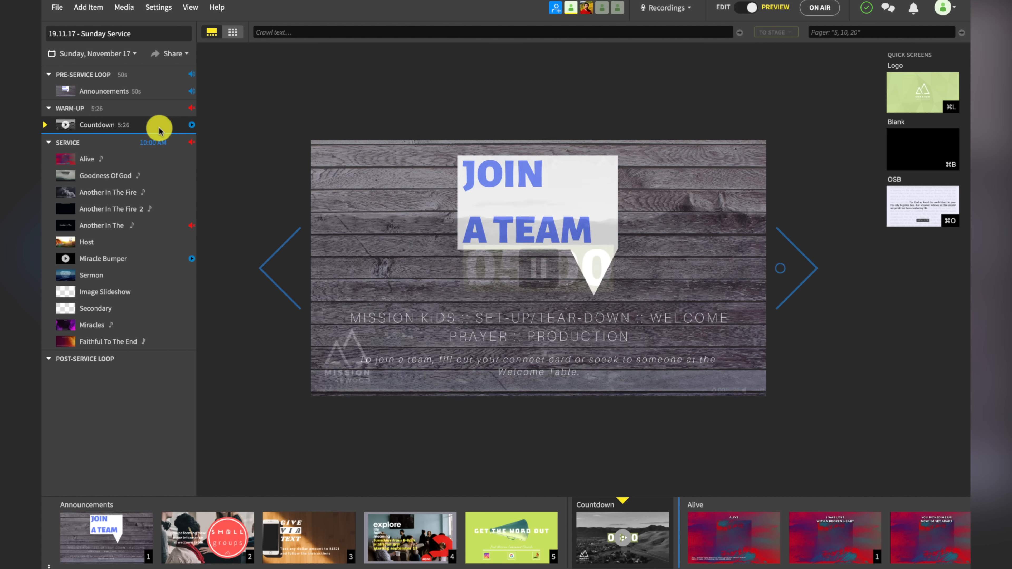